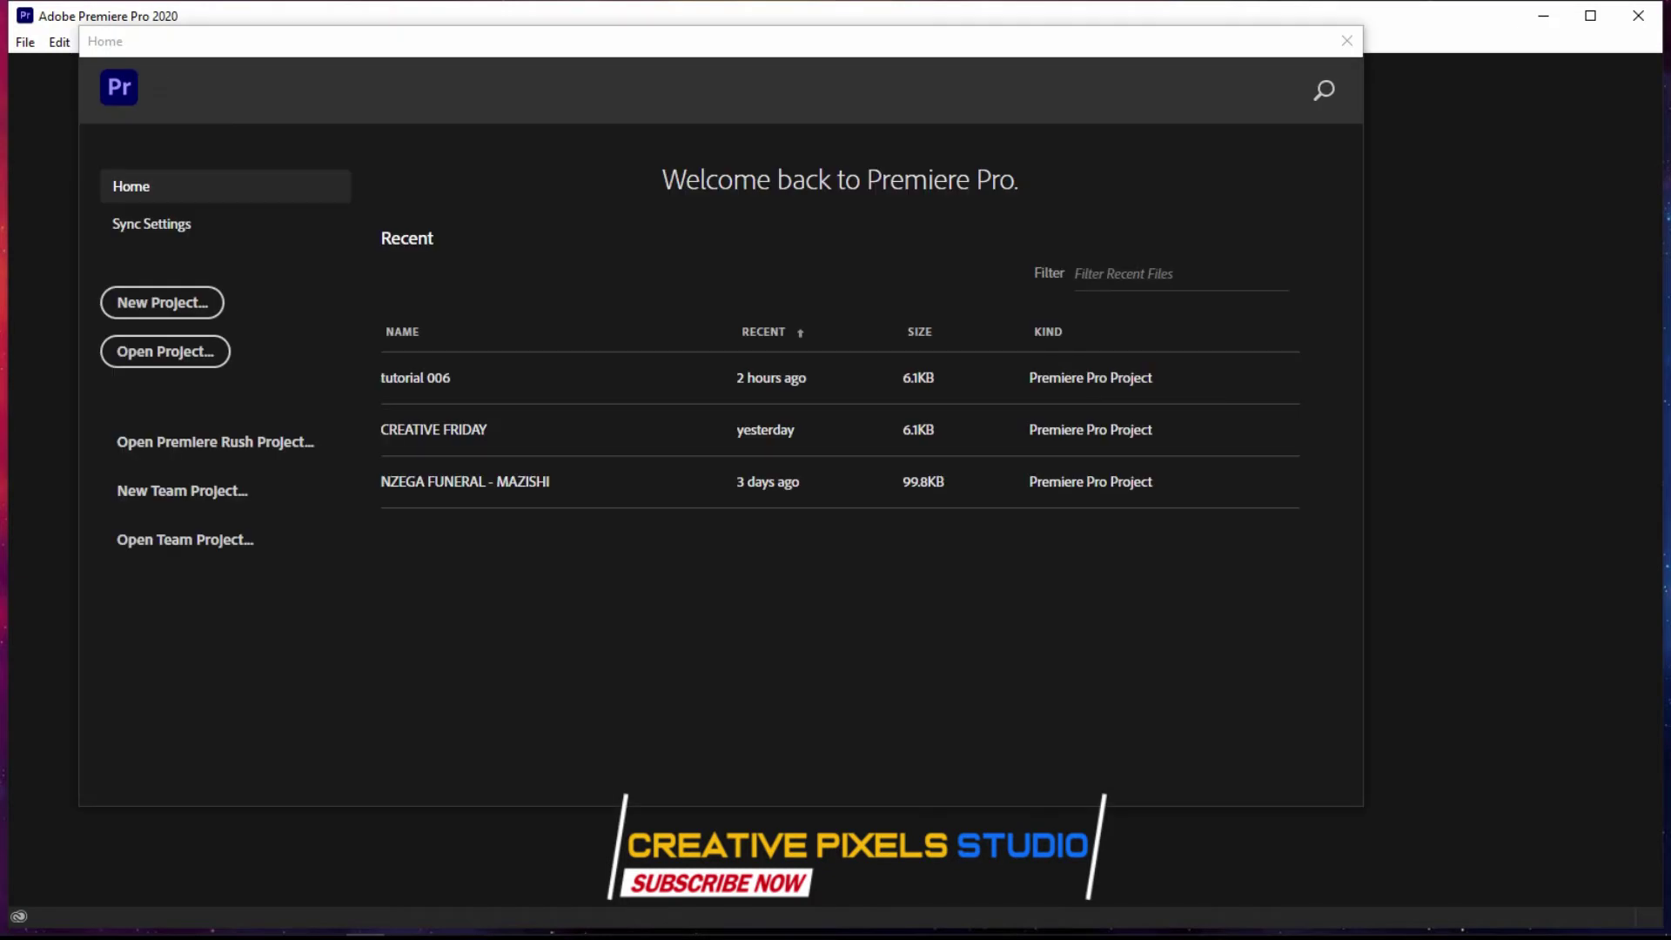
# Step: Open the tutorial 006 project and switch to the Color workspace with HSL Secondary expanded
pyautogui.click(836, 378)
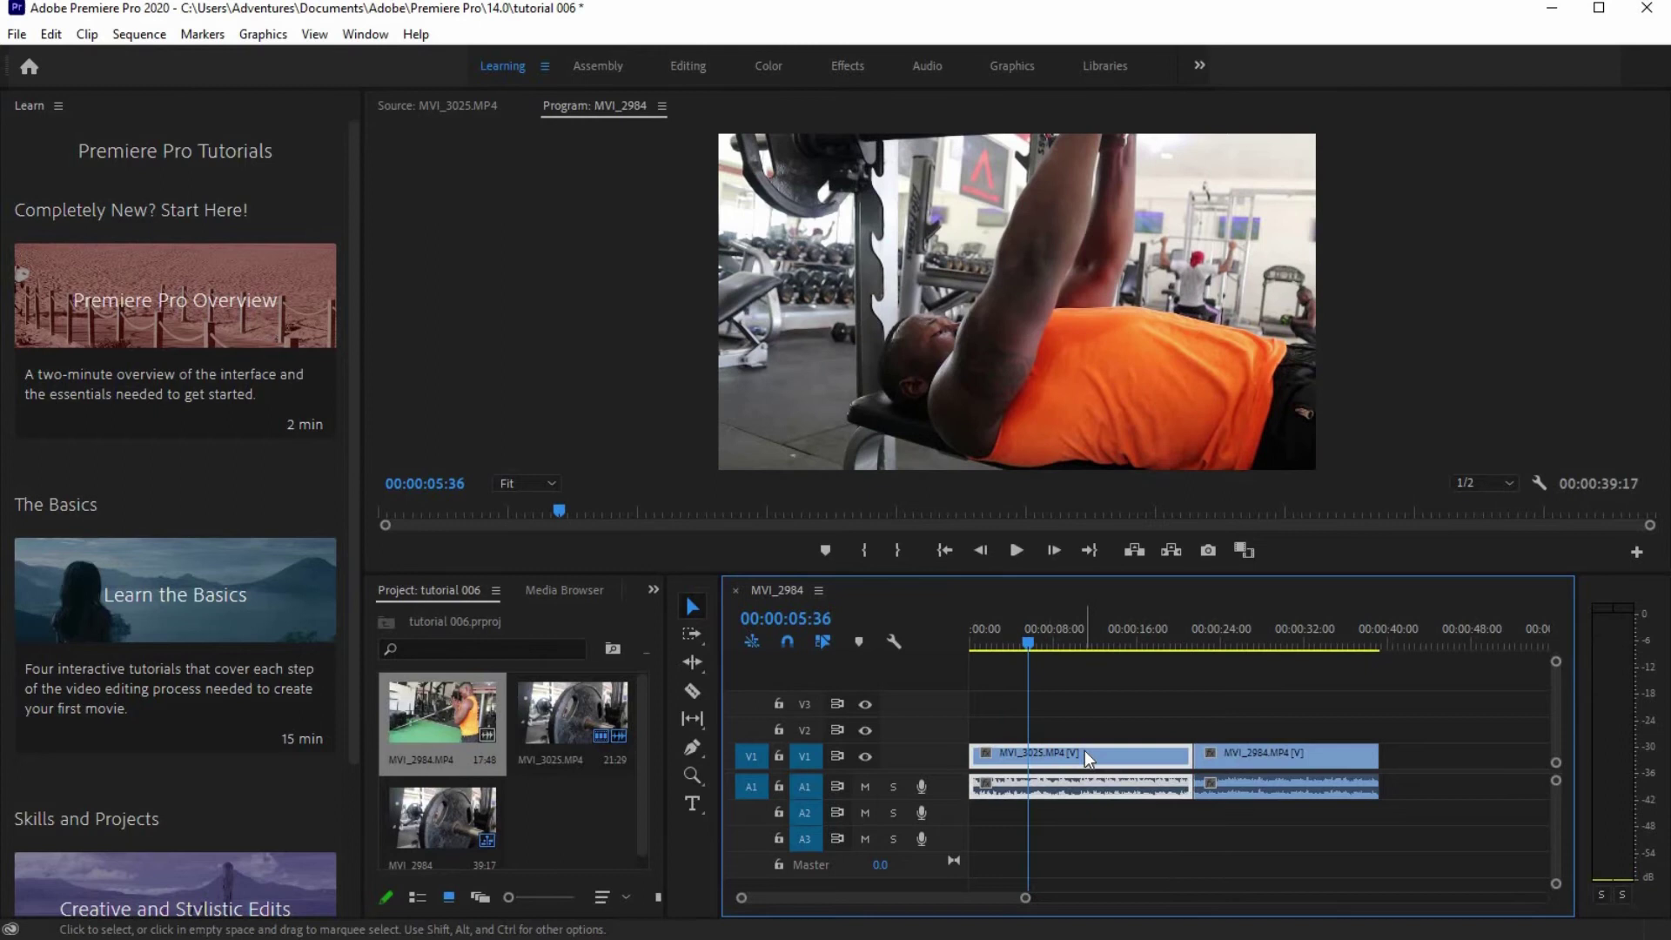
pyautogui.click(374, 36)
pyautogui.moveTo(379, 54)
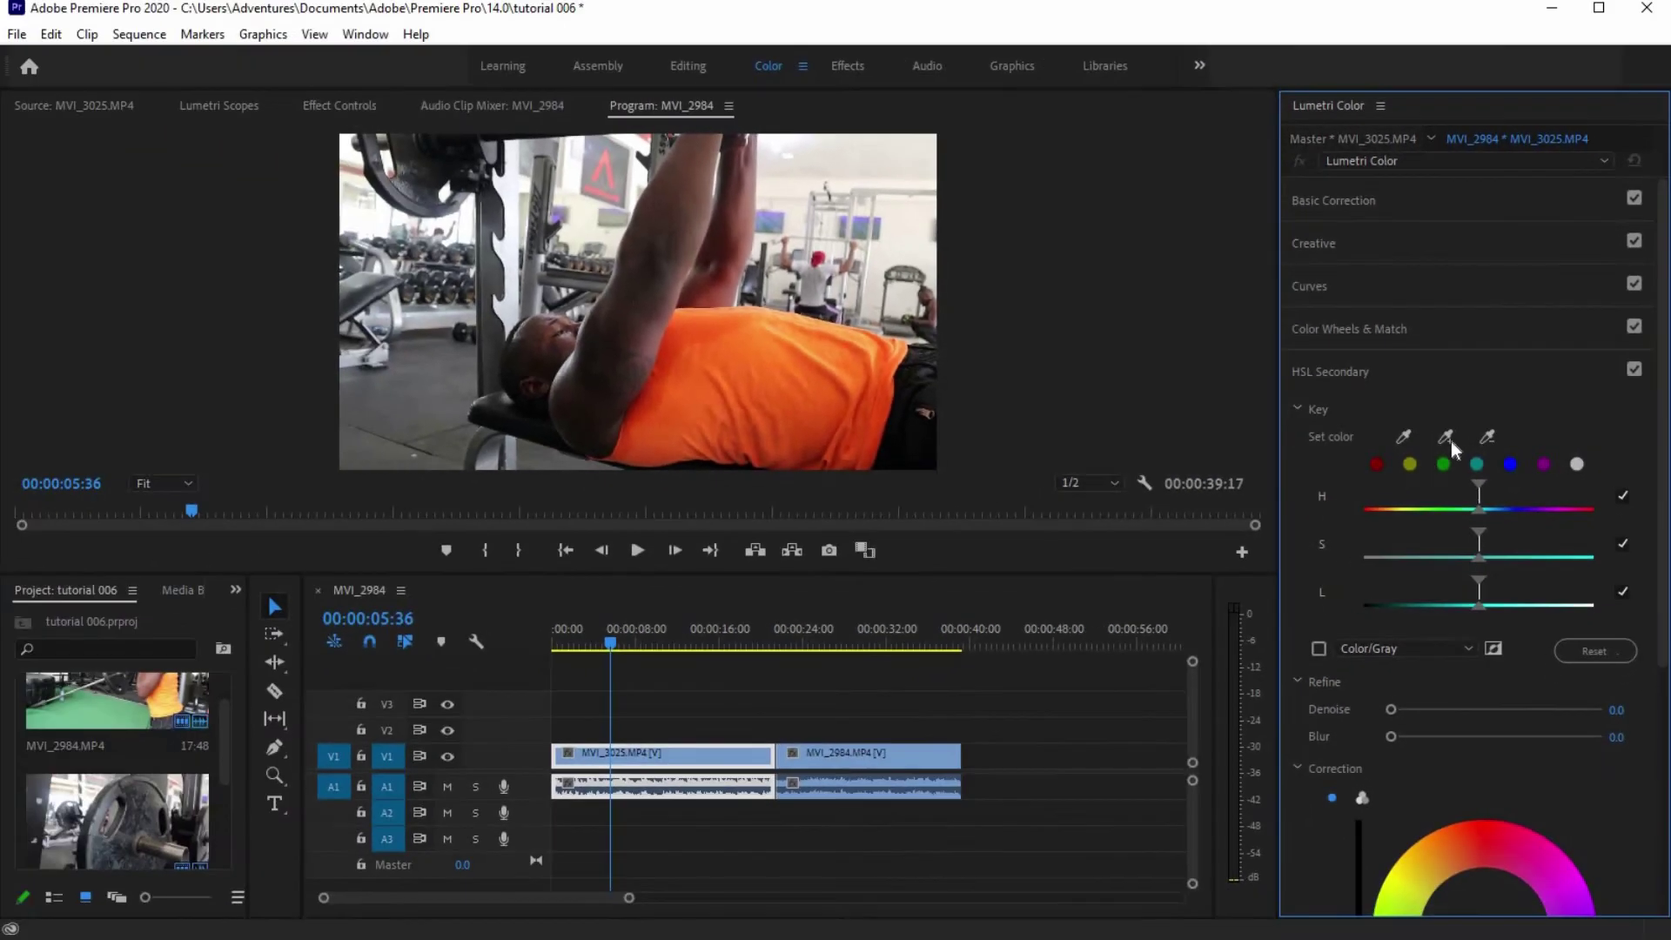
# Step: Sample the orange shirt with the eyedropper, enable the Color/Gray preview, and add more shirt areas
pyautogui.click(1449, 438)
pyautogui.click(786, 393)
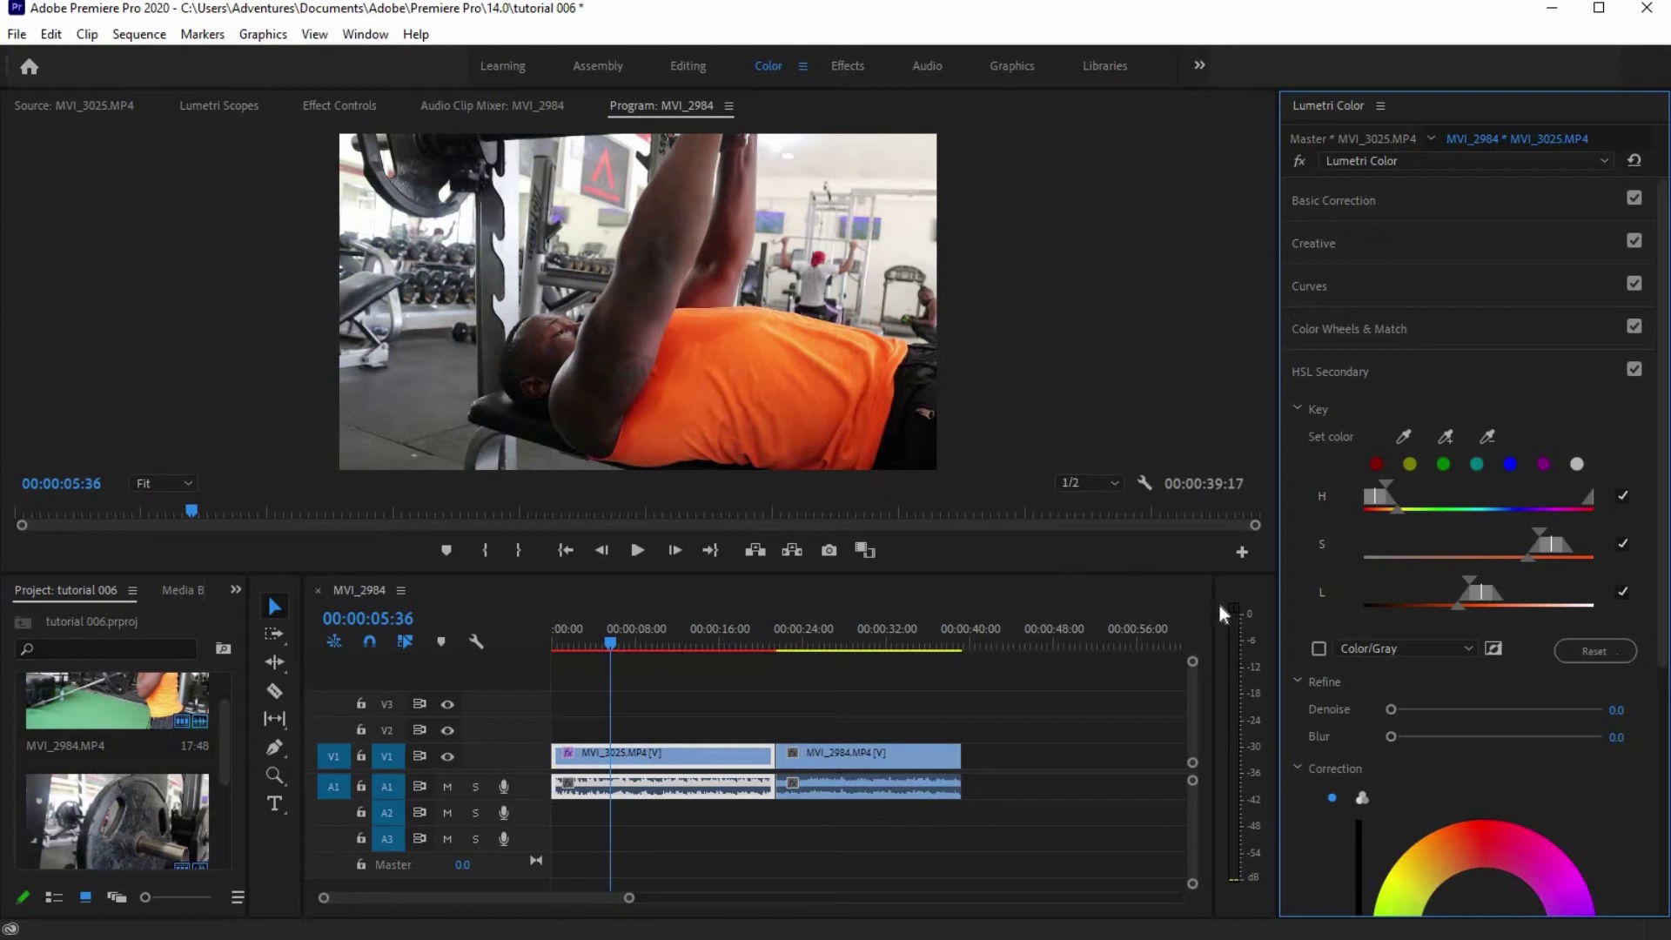
pyautogui.click(1318, 649)
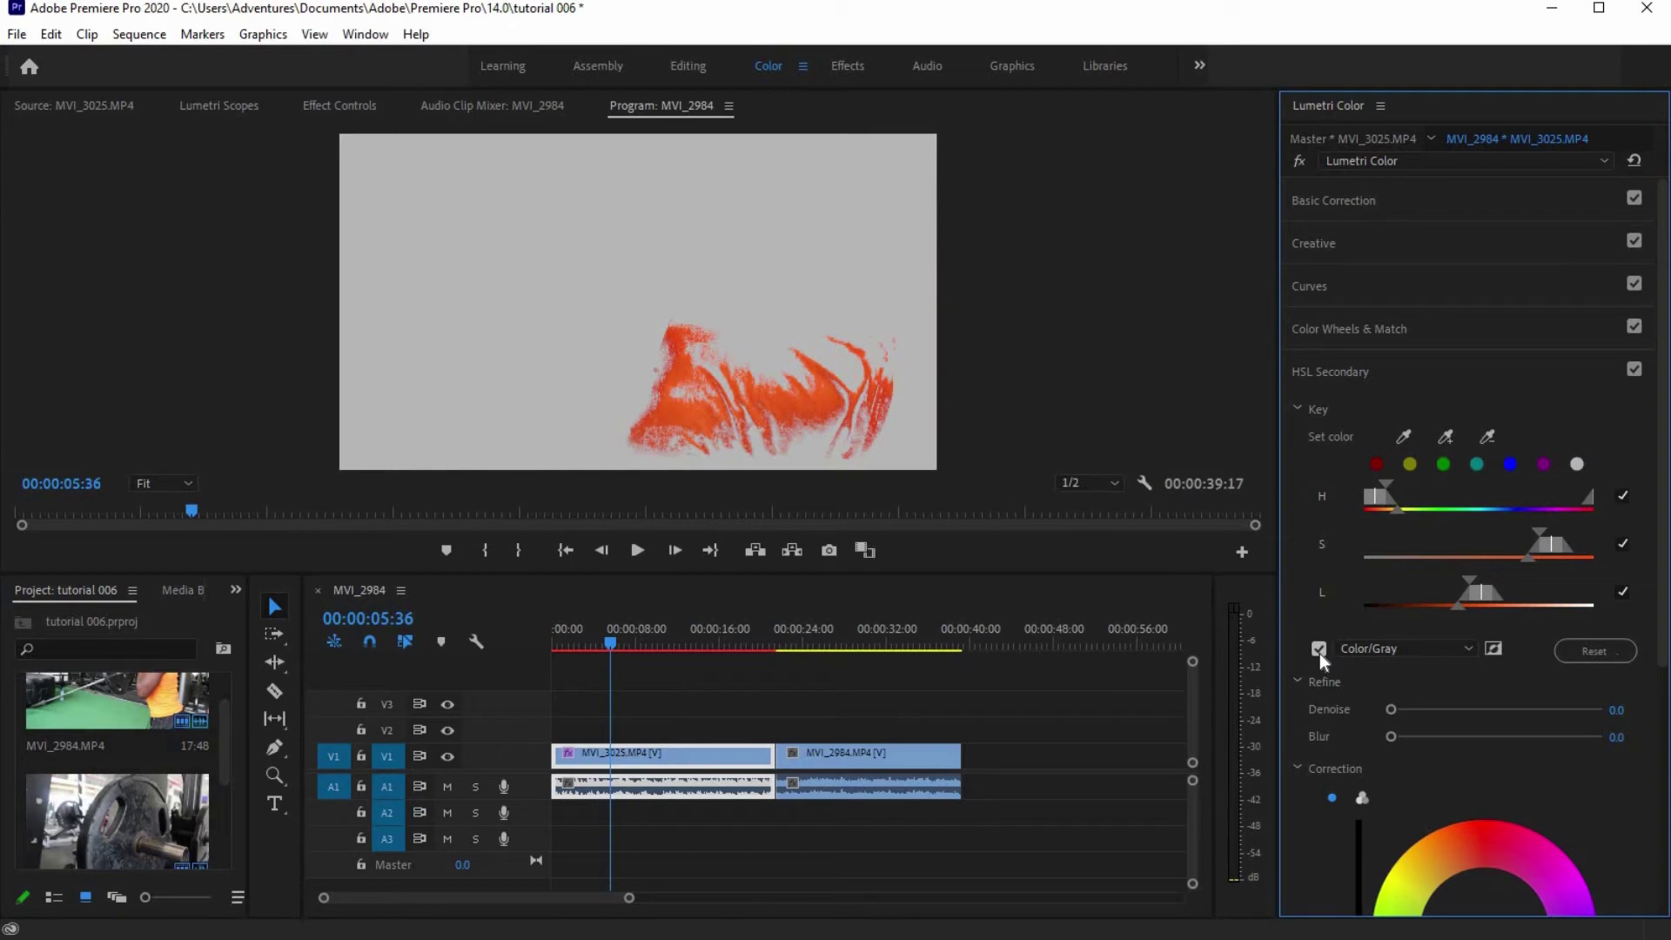
pyautogui.click(697, 429)
pyautogui.click(884, 335)
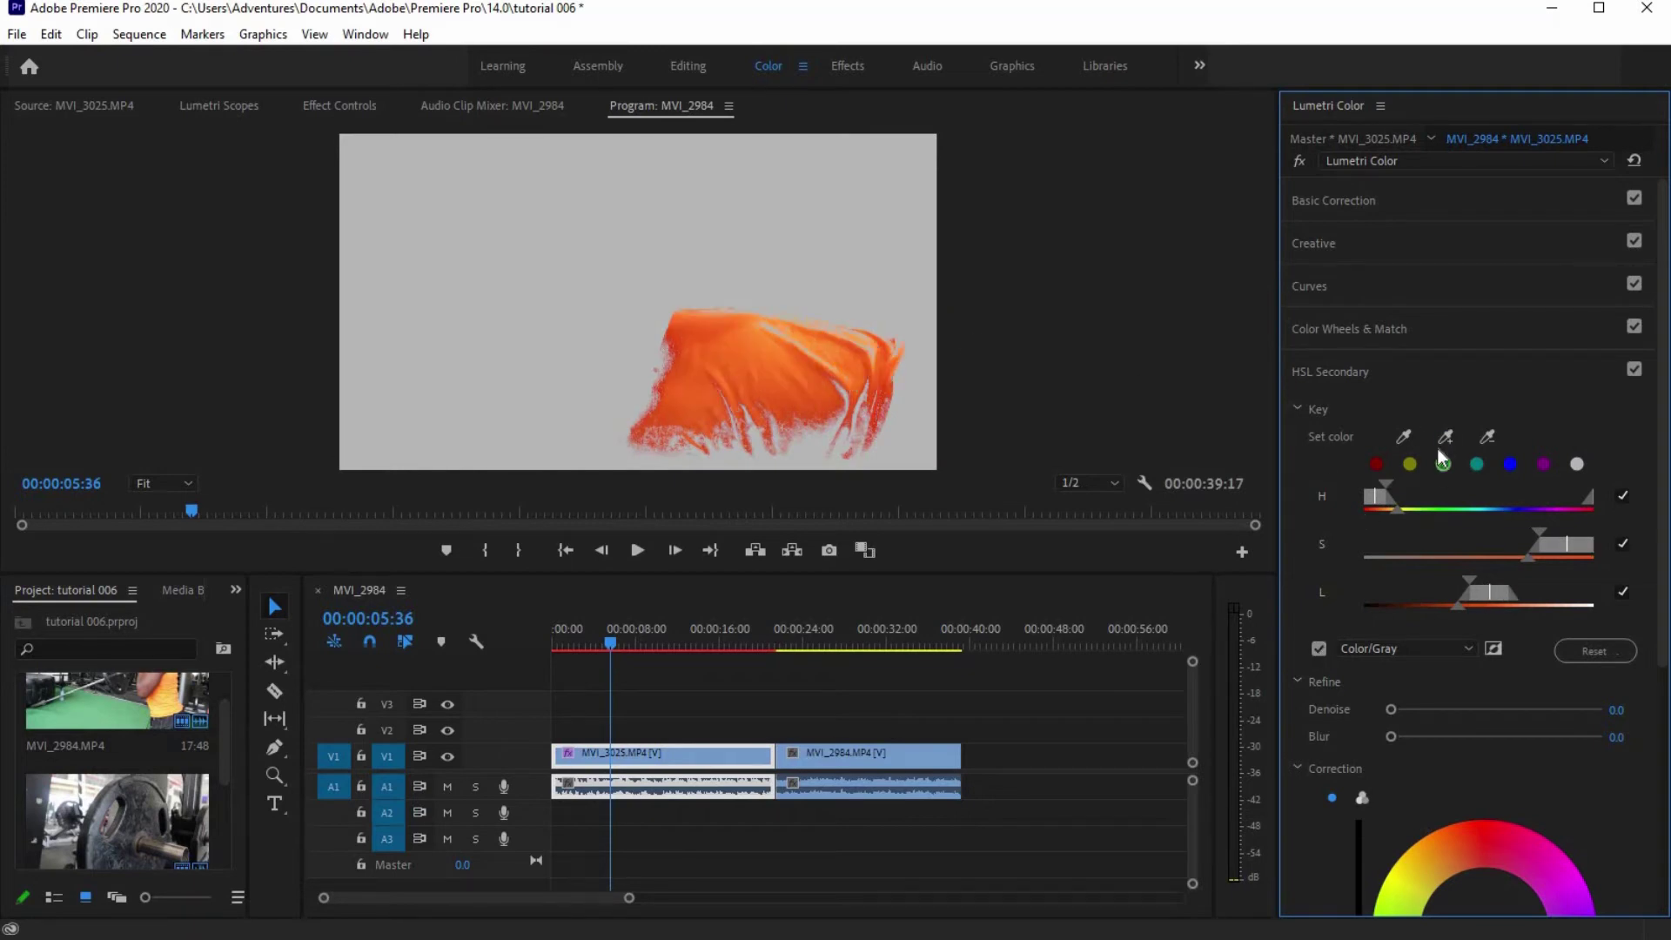
# Step: Add the shirt's darker shades and shadowed areas to the key until the whole shirt is isolated
pyautogui.click(844, 449)
pyautogui.click(747, 456)
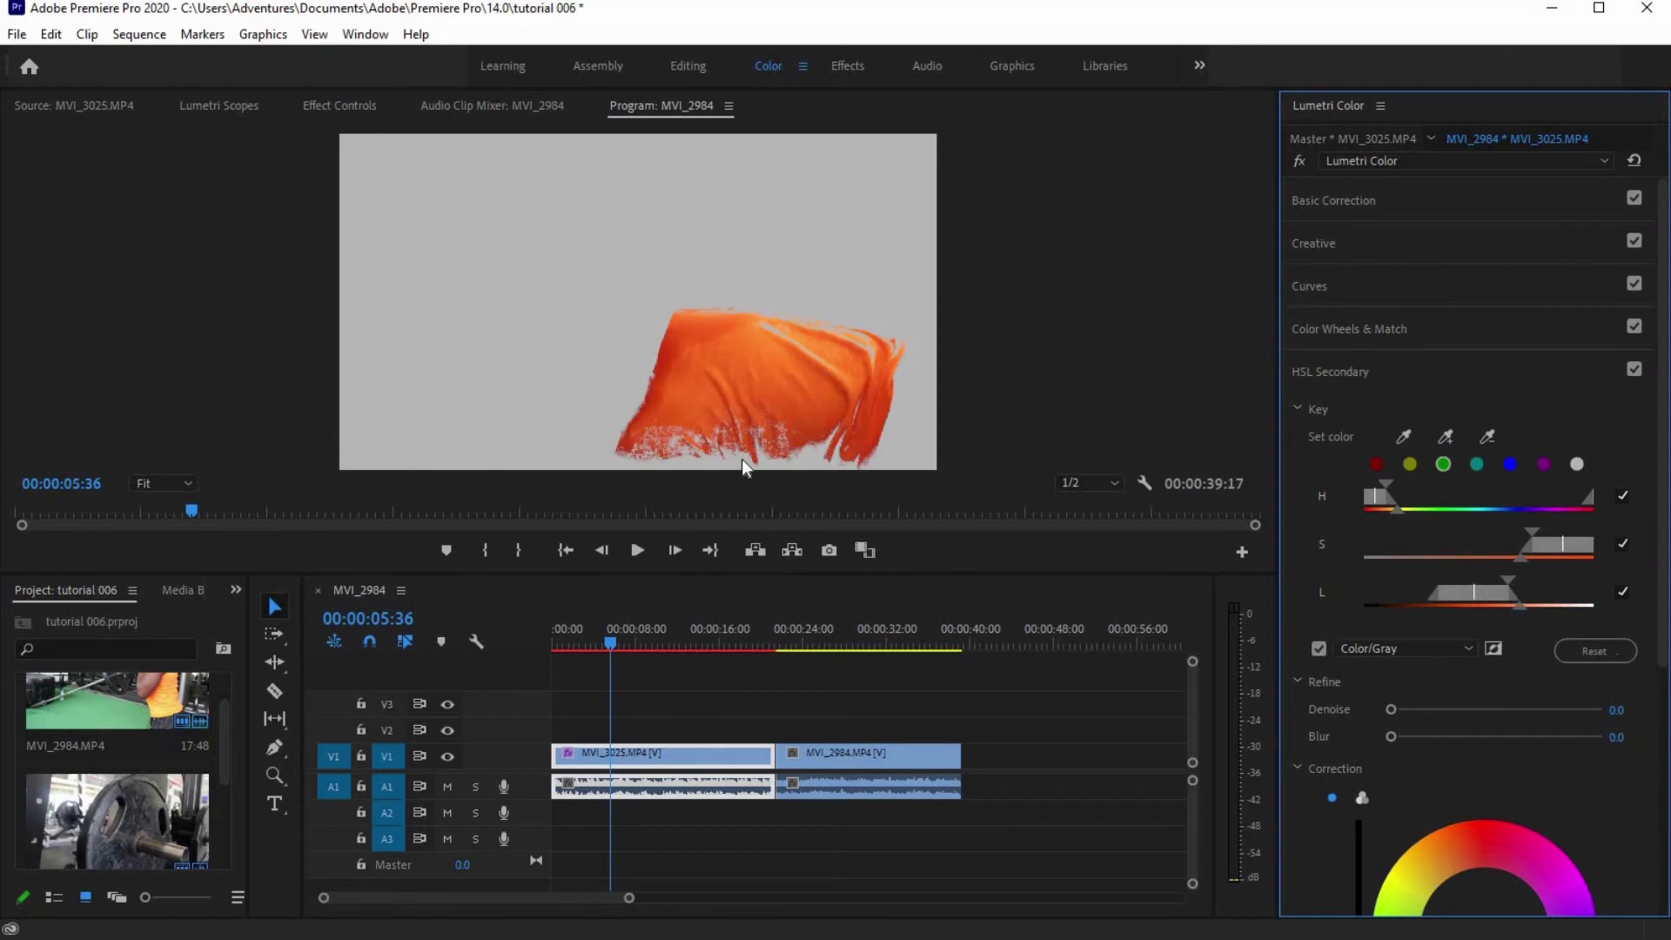
pyautogui.click(781, 323)
pyautogui.click(1448, 436)
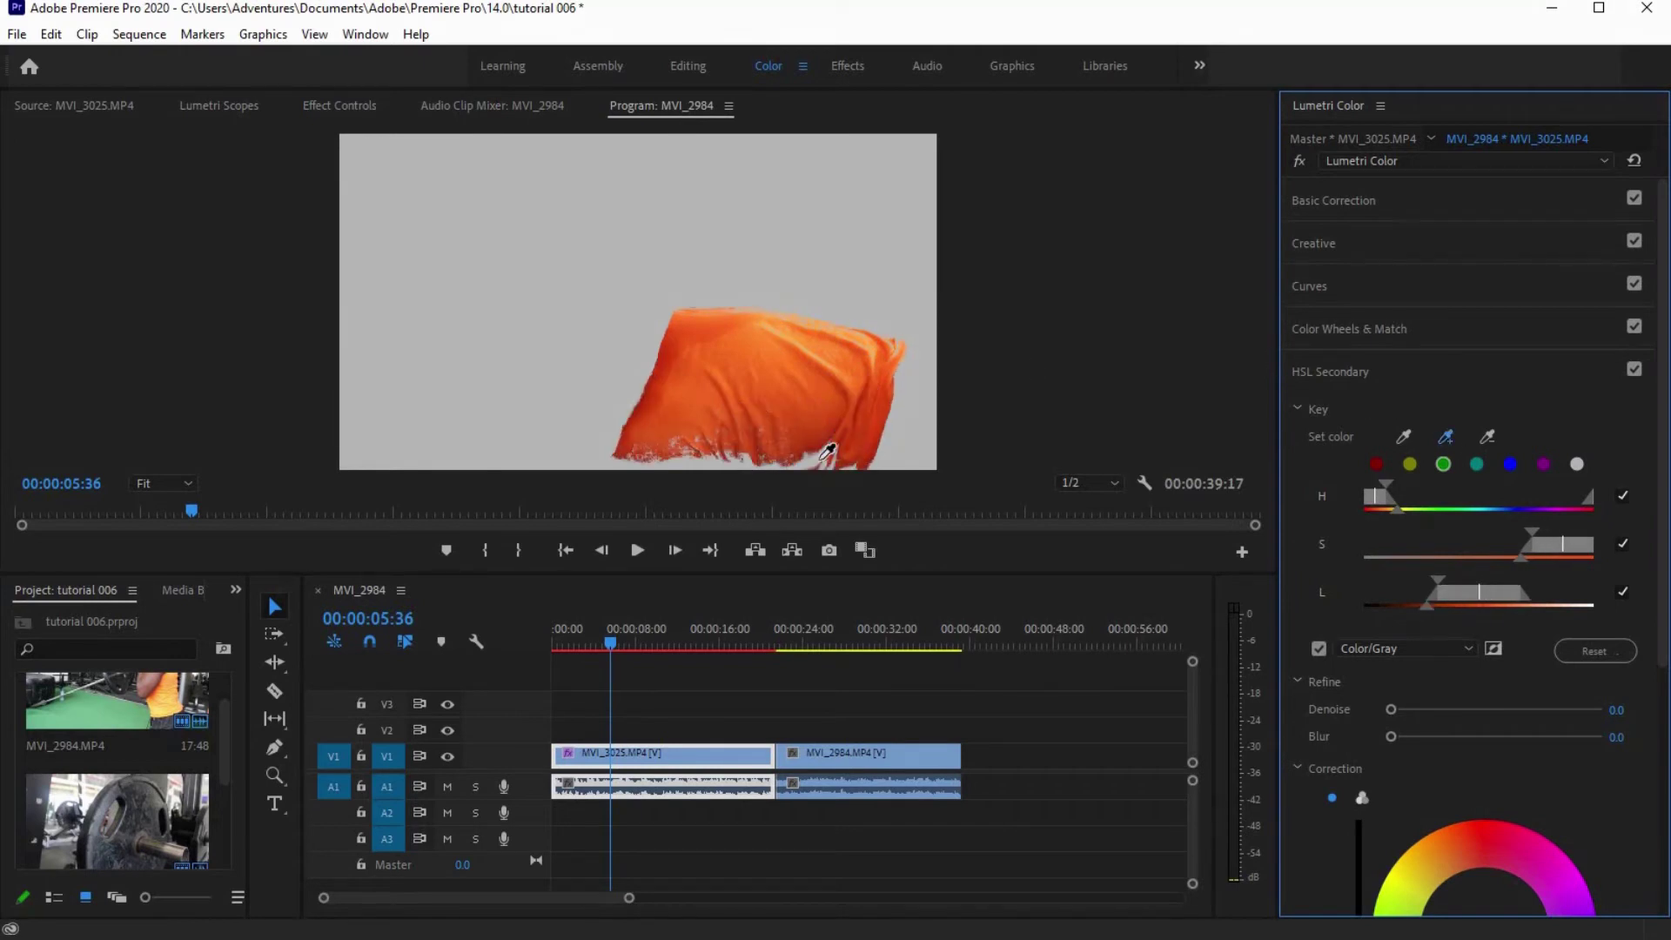
pyautogui.click(828, 452)
pyautogui.click(741, 475)
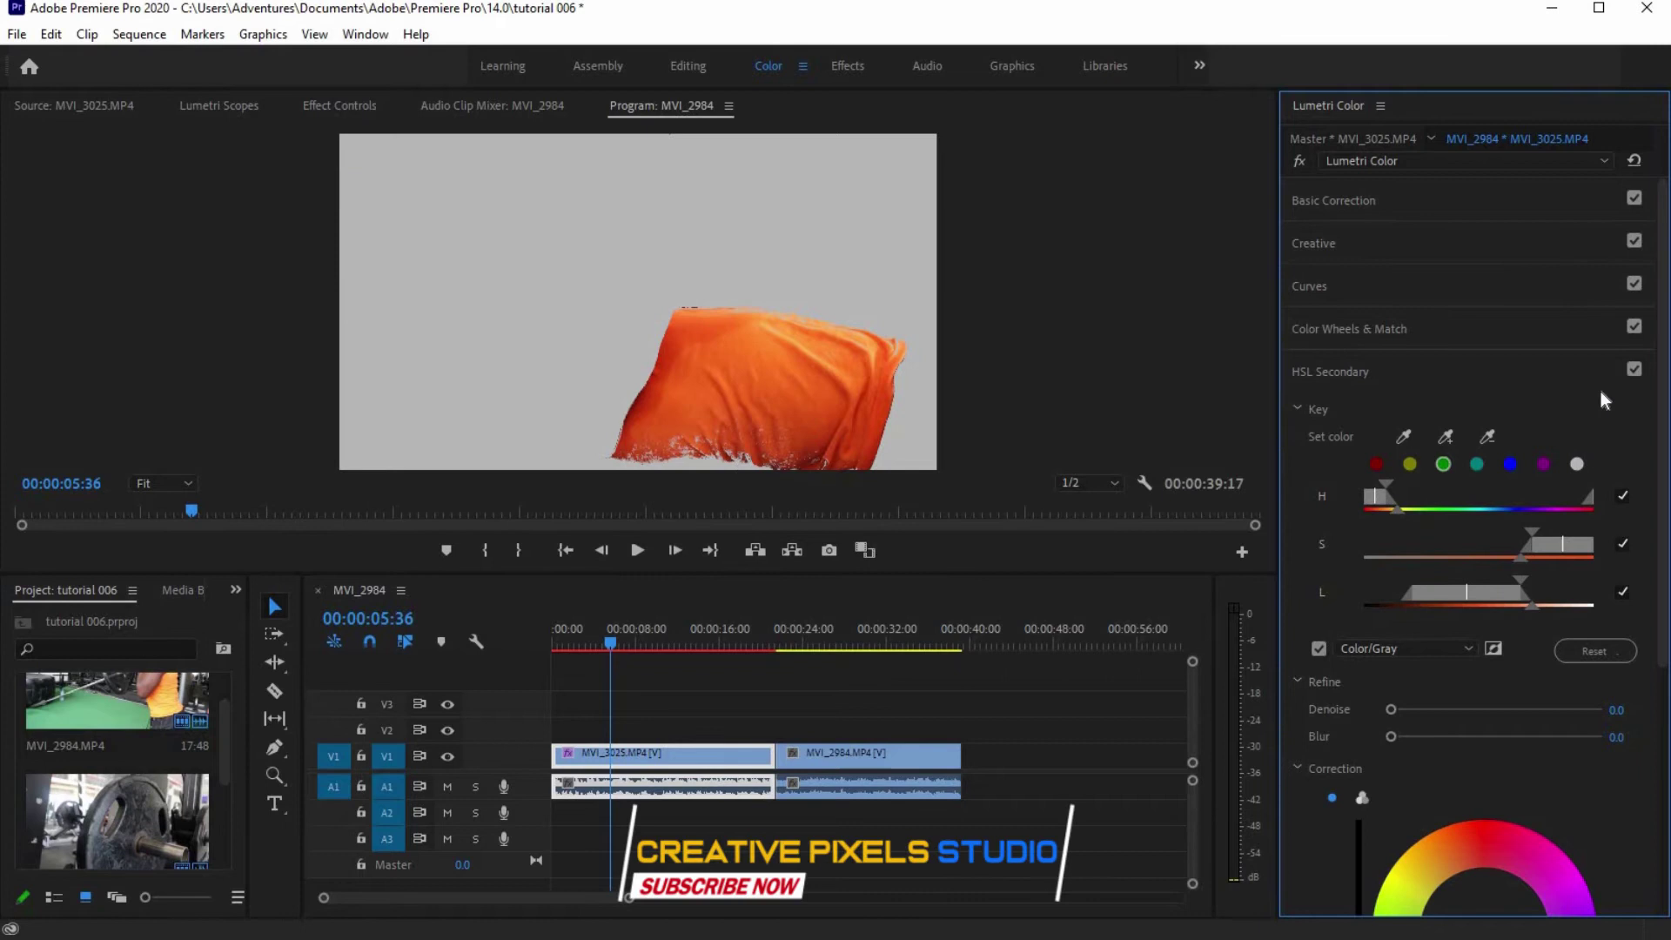
pyautogui.click(1446, 436)
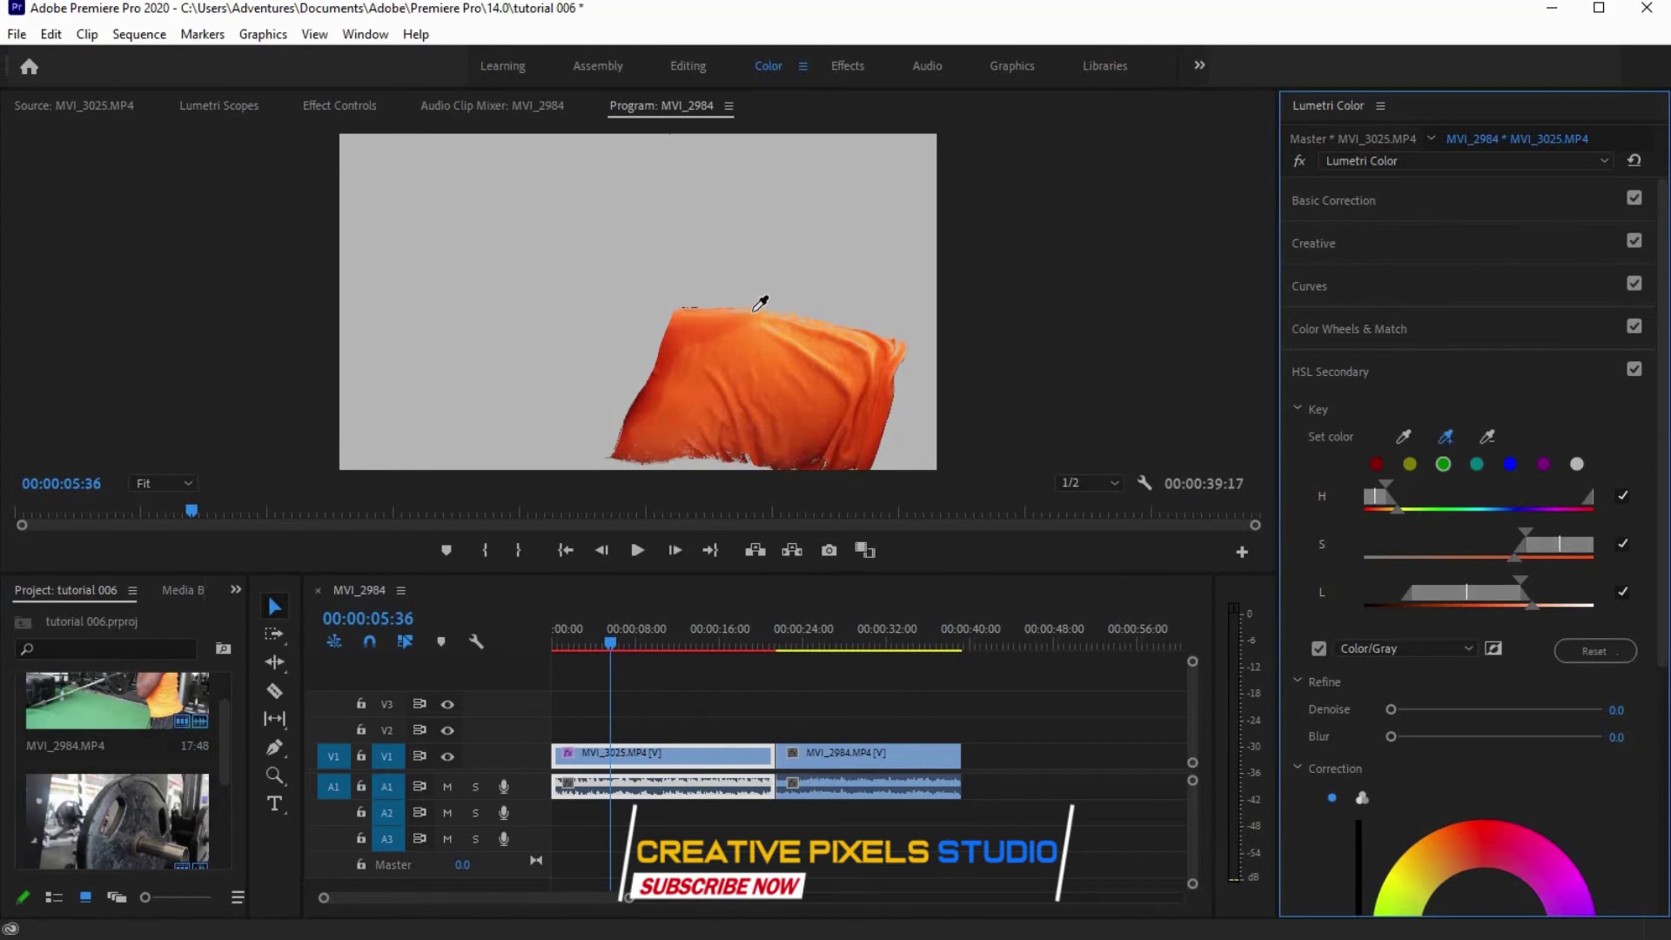
pyautogui.click(811, 312)
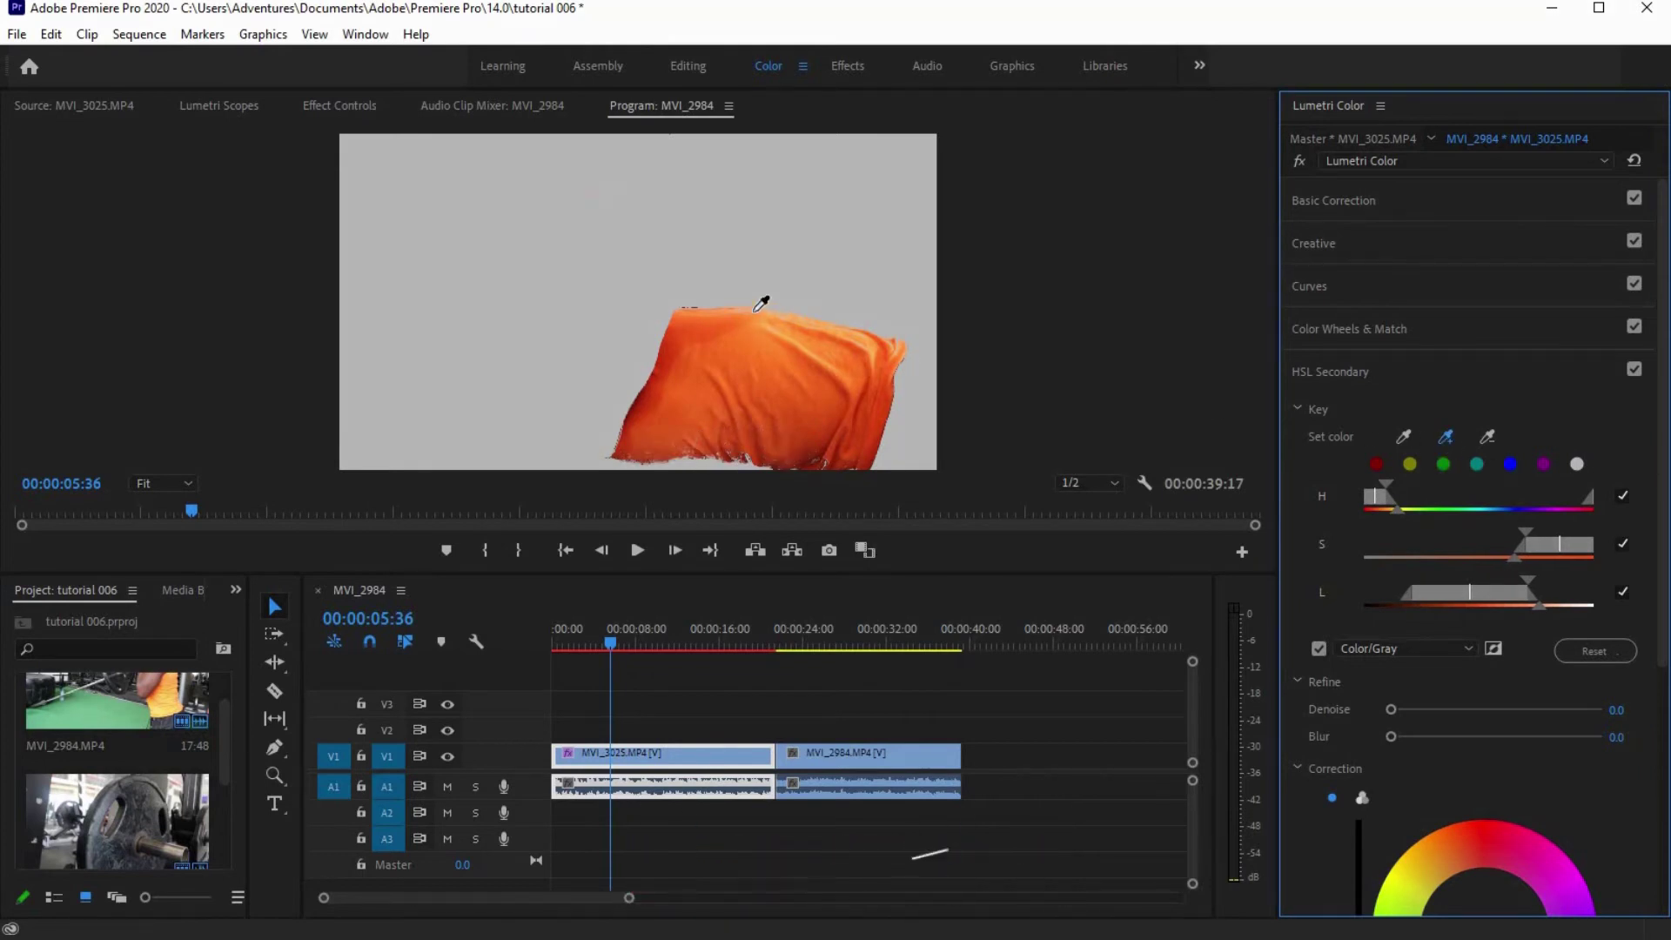
pyautogui.click(1446, 436)
pyautogui.click(822, 453)
pyautogui.click(826, 449)
# Step: Nudge the hue range, set Blur 5.6, Temperature 26.1, Tint -13.3, Contrast 19.2, Sharpen -0.5, Saturation 114.3
pyautogui.moveTo(1371, 509); pyautogui.dragTo(1522, 531)
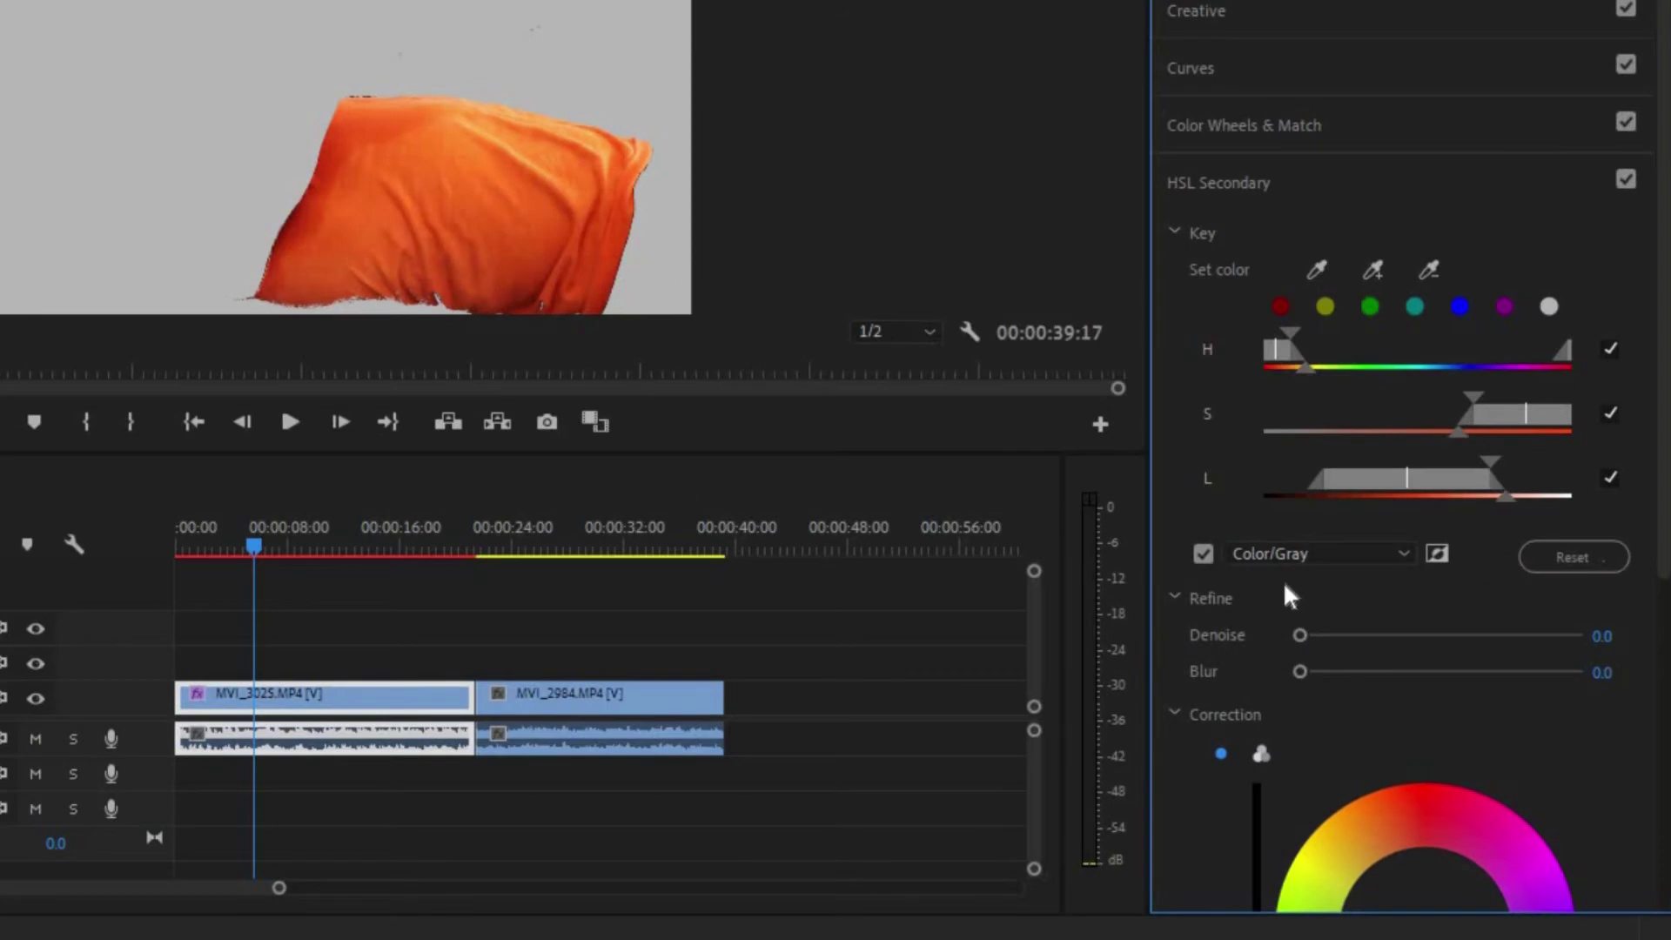
pyautogui.moveTo(1302, 672); pyautogui.dragTo(1430, 740)
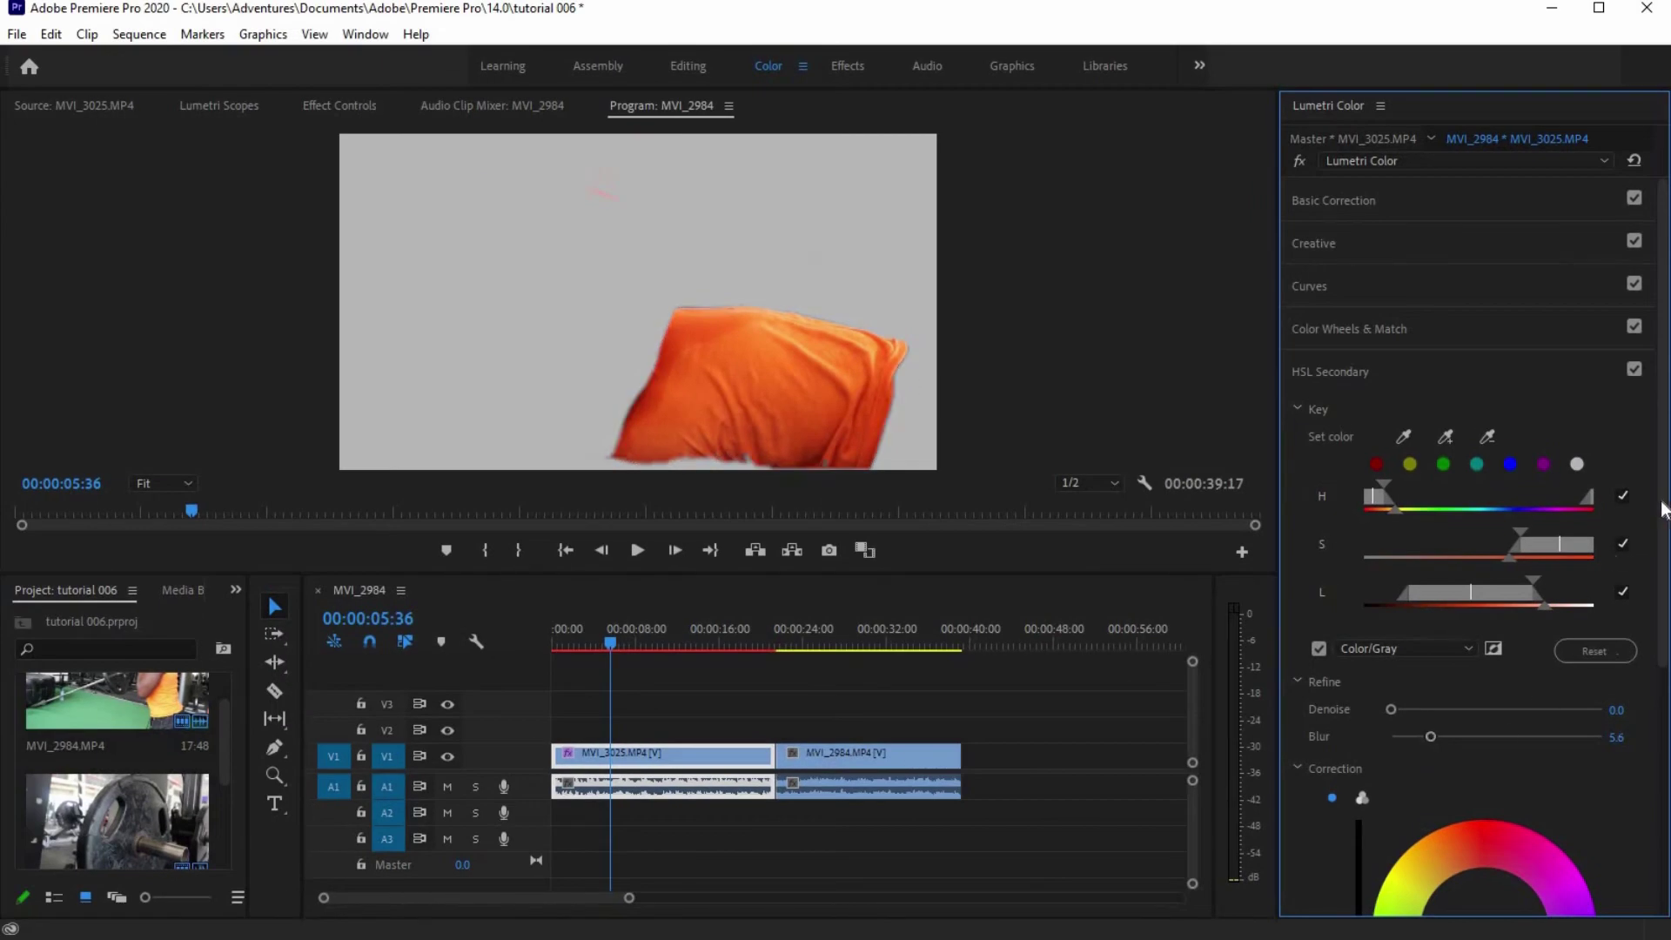
pyautogui.moveTo(1661, 514); pyautogui.dragTo(1638, 745)
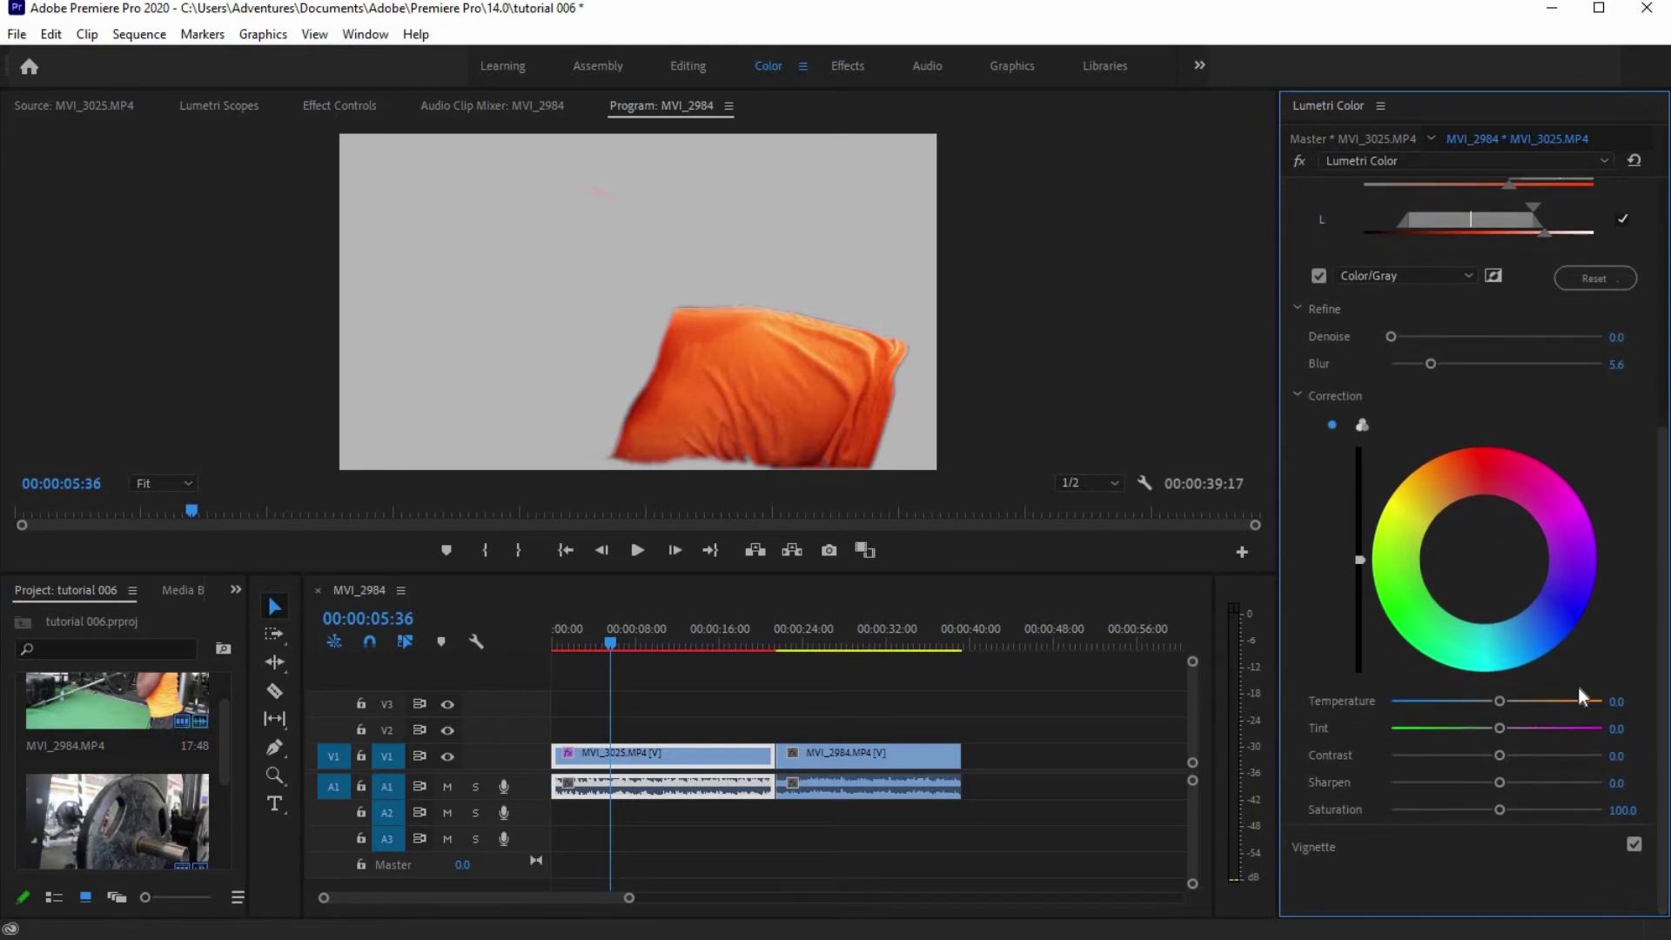
pyautogui.moveTo(1551, 630); pyautogui.dragTo(1518, 756)
pyautogui.moveTo(1500, 782); pyautogui.dragTo(1488, 783)
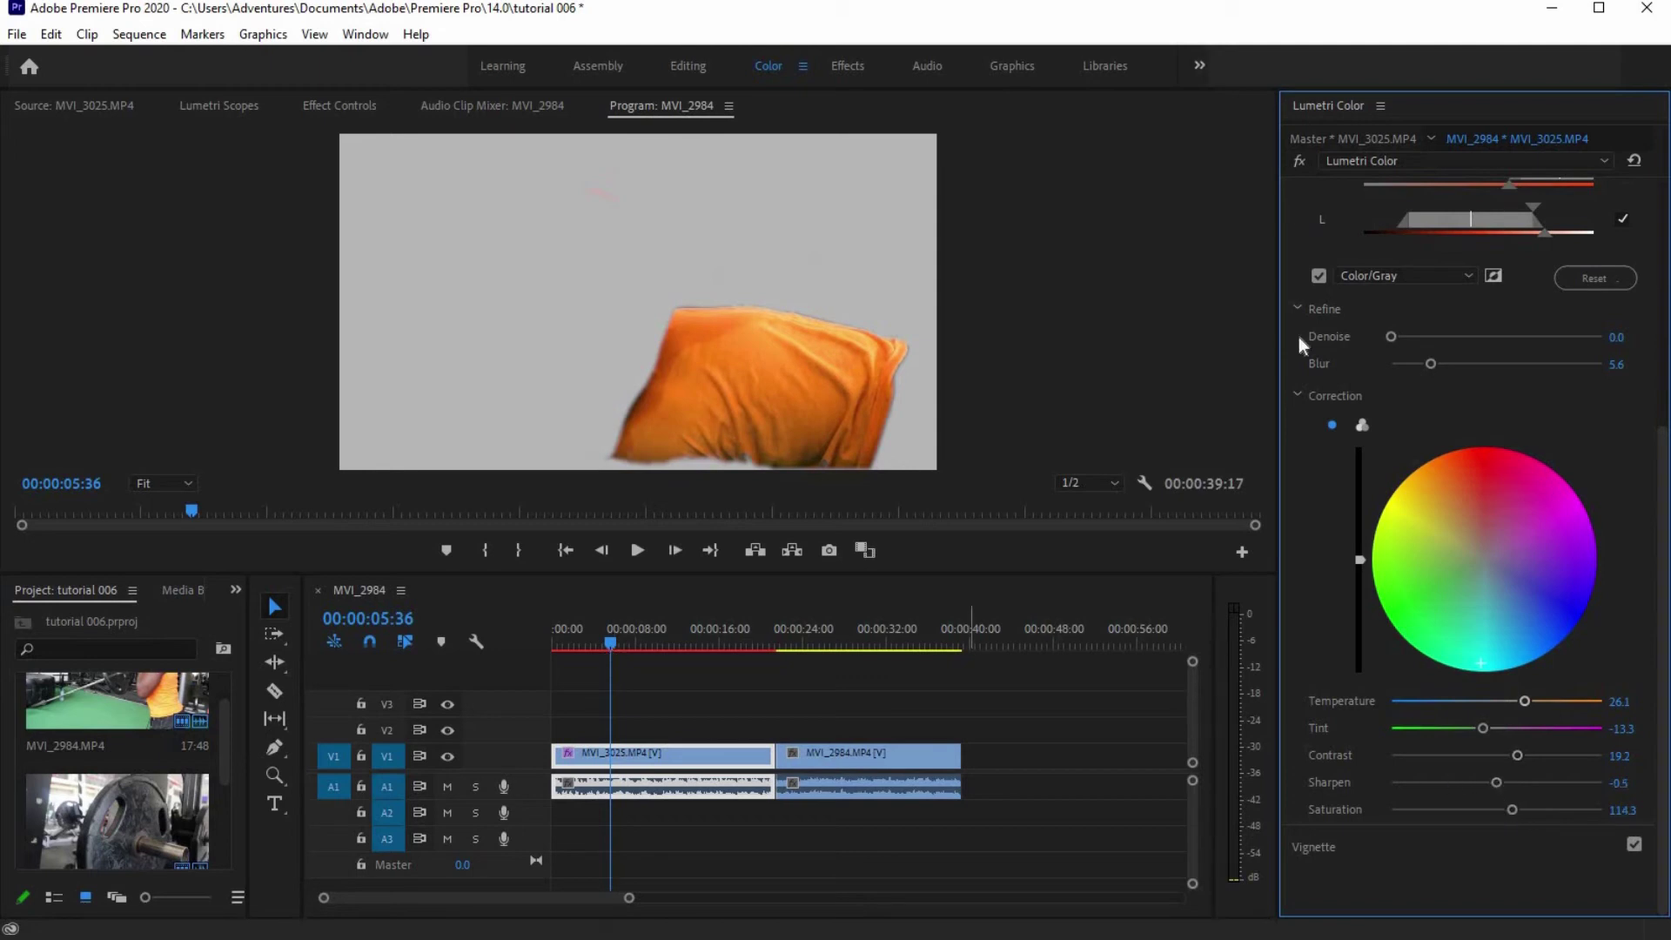
pyautogui.click(1318, 277)
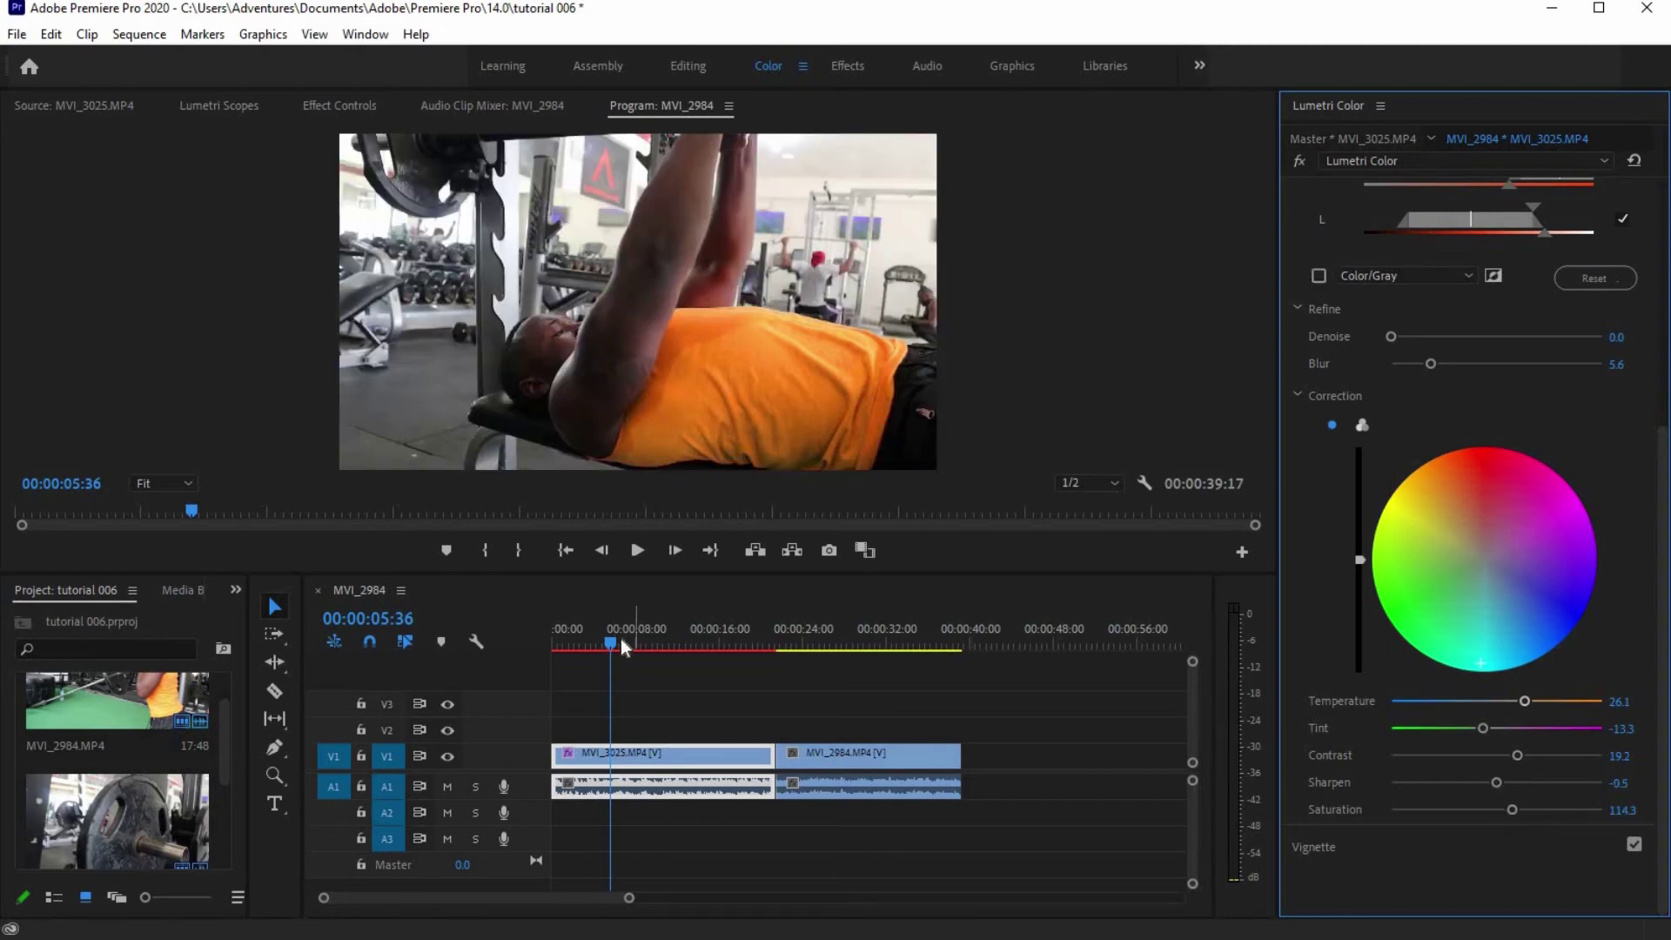
pyautogui.moveTo(622, 643); pyautogui.dragTo(654, 642)
pyautogui.scroll(1, 1599, 383)
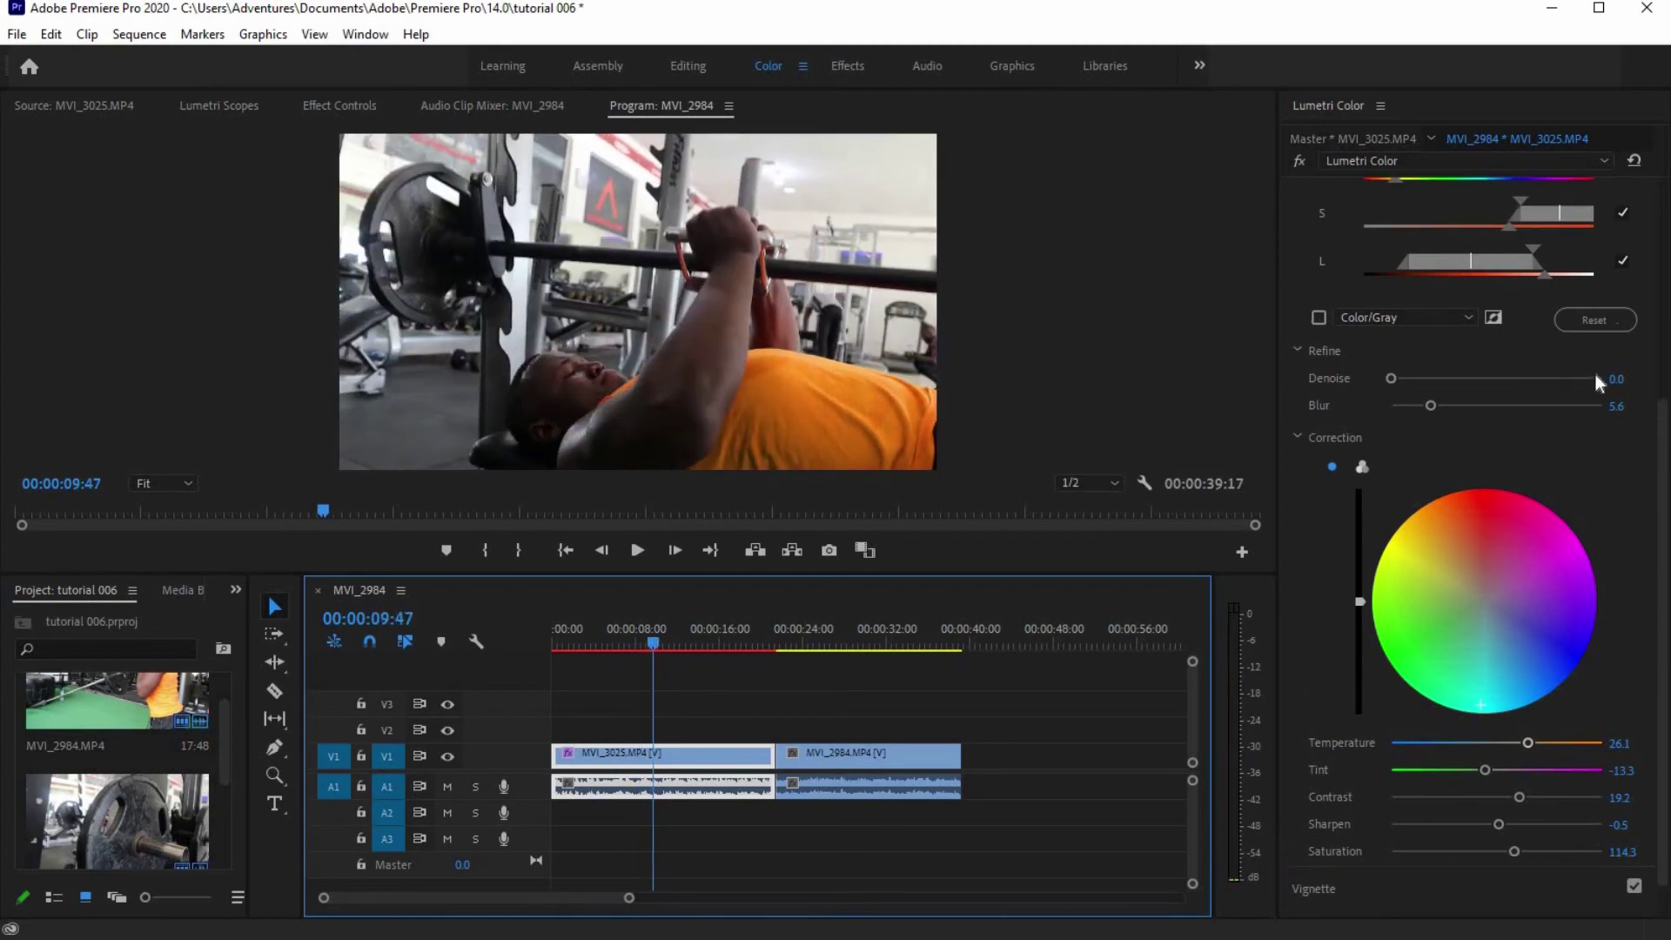
pyautogui.scroll(6, 1651, 217)
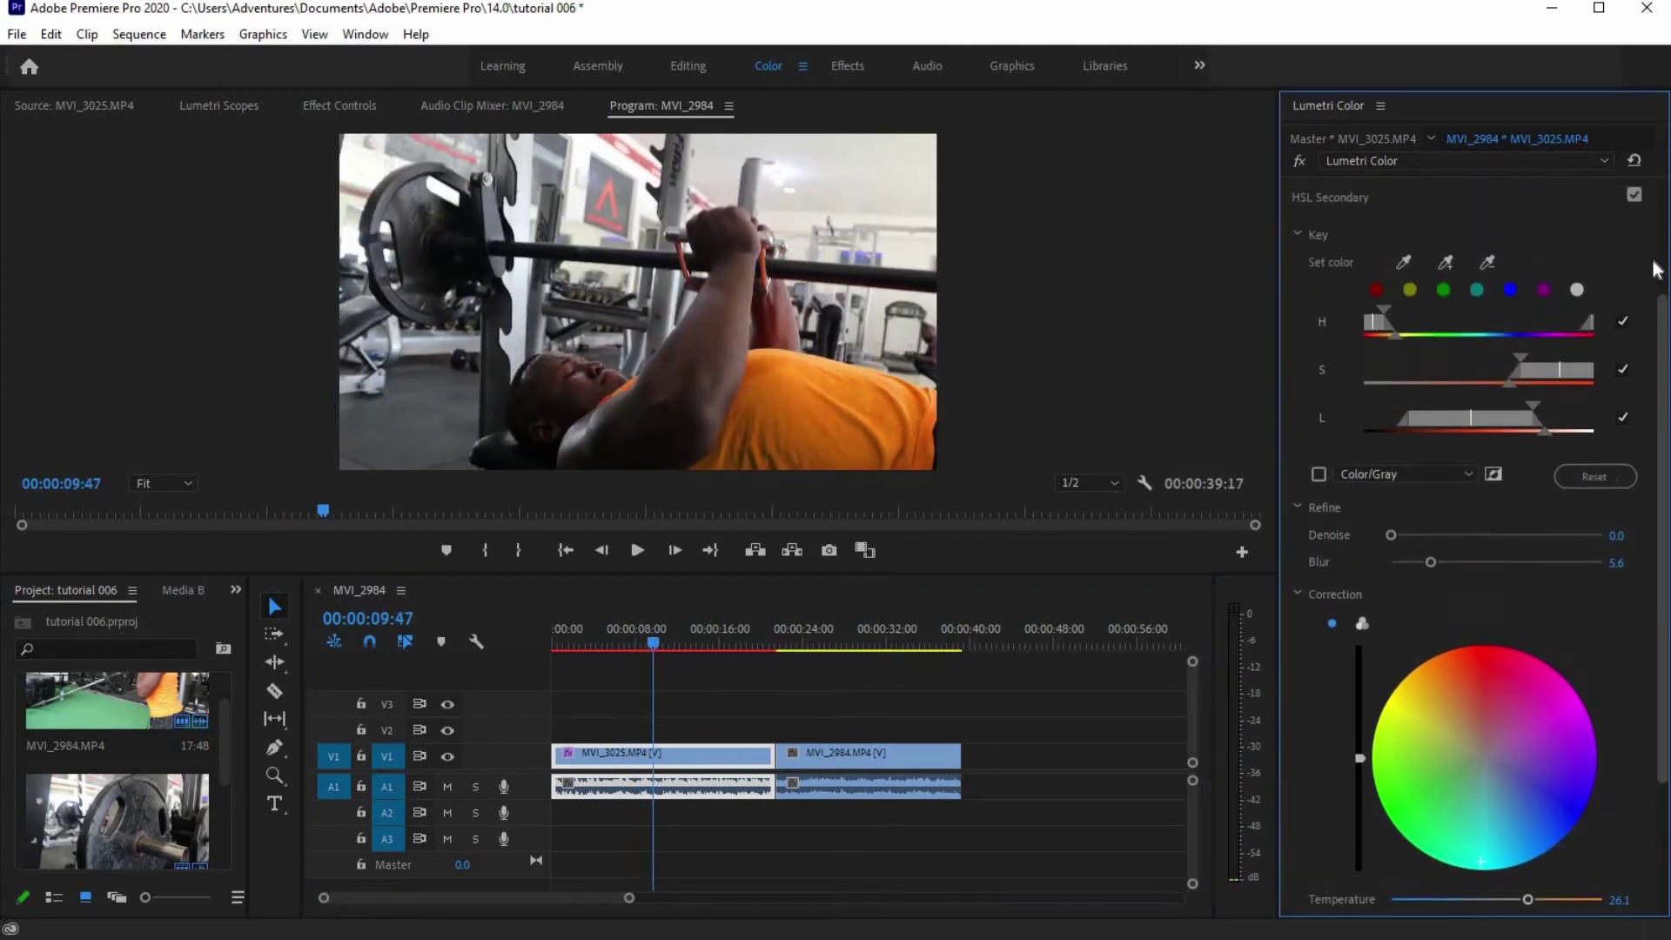
pyautogui.scroll(1, 1650, 230)
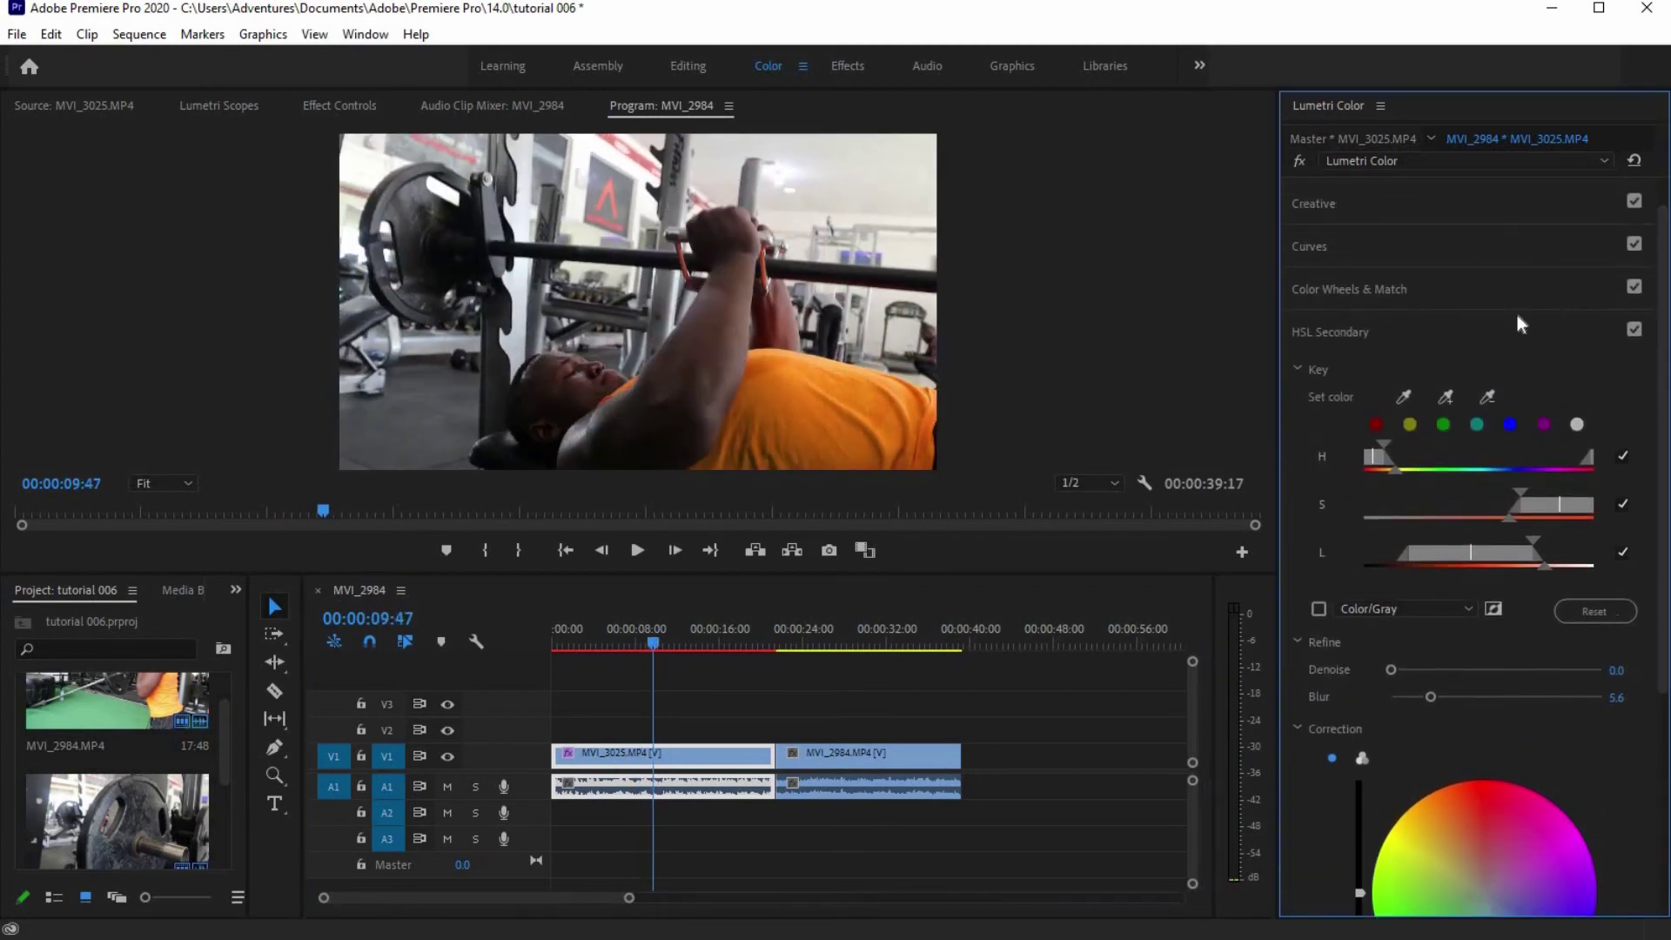
pyautogui.click(1634, 330)
pyautogui.click(1635, 331)
pyautogui.click(1635, 331)
pyautogui.click(1635, 330)
pyautogui.click(1635, 331)
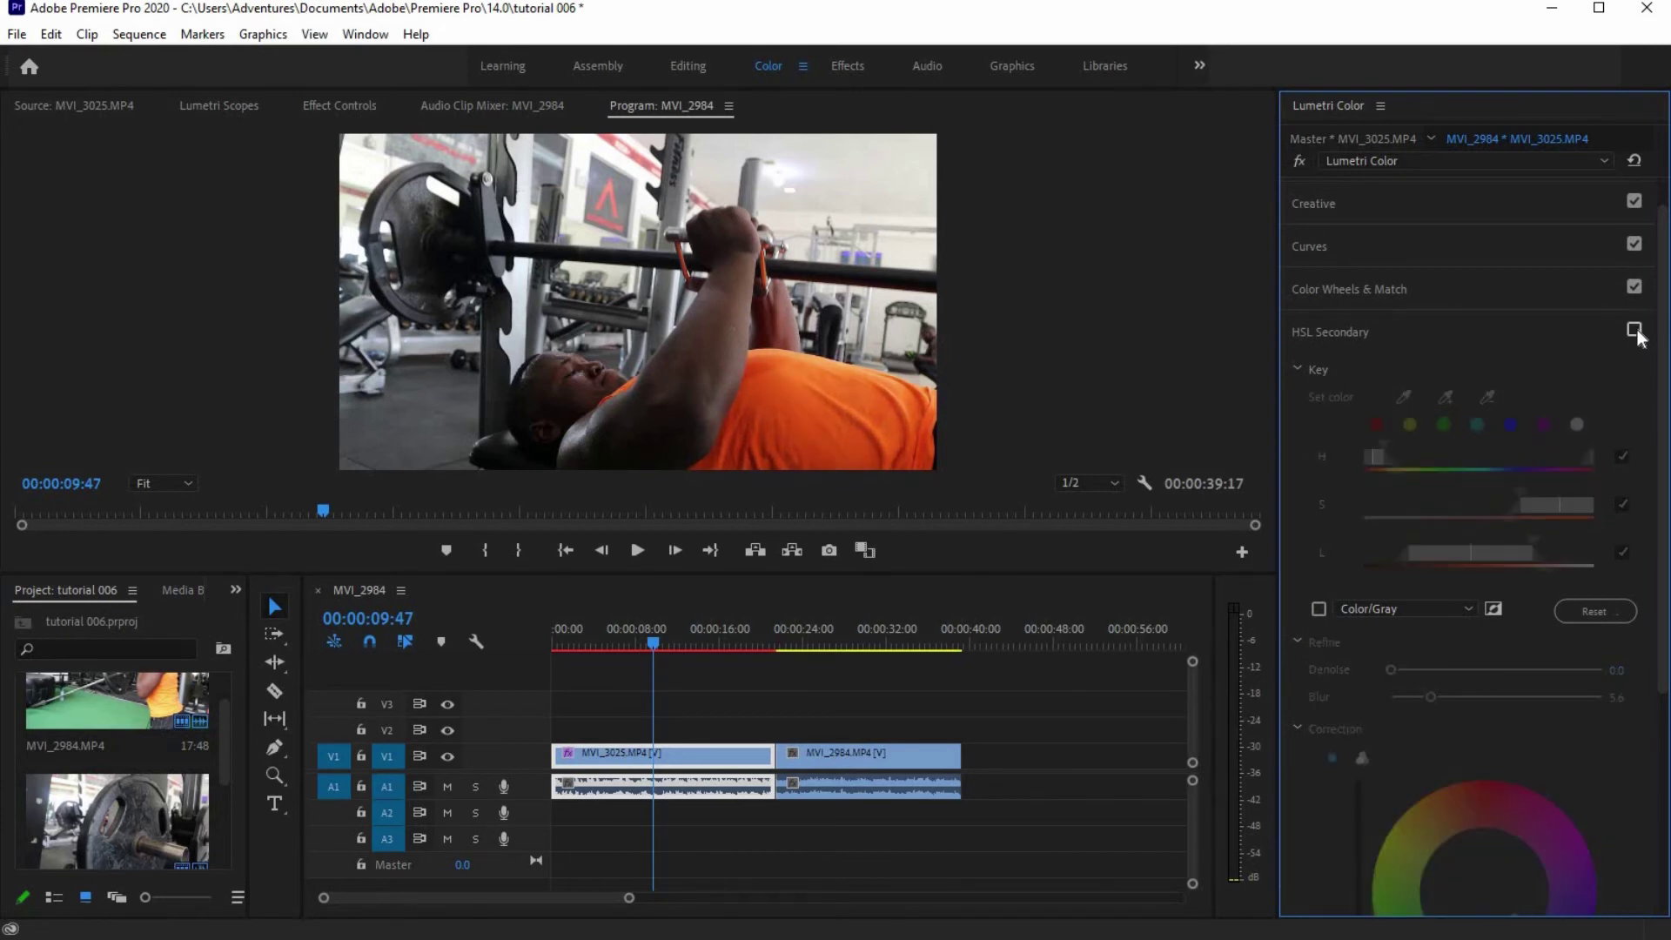
pyautogui.click(1634, 331)
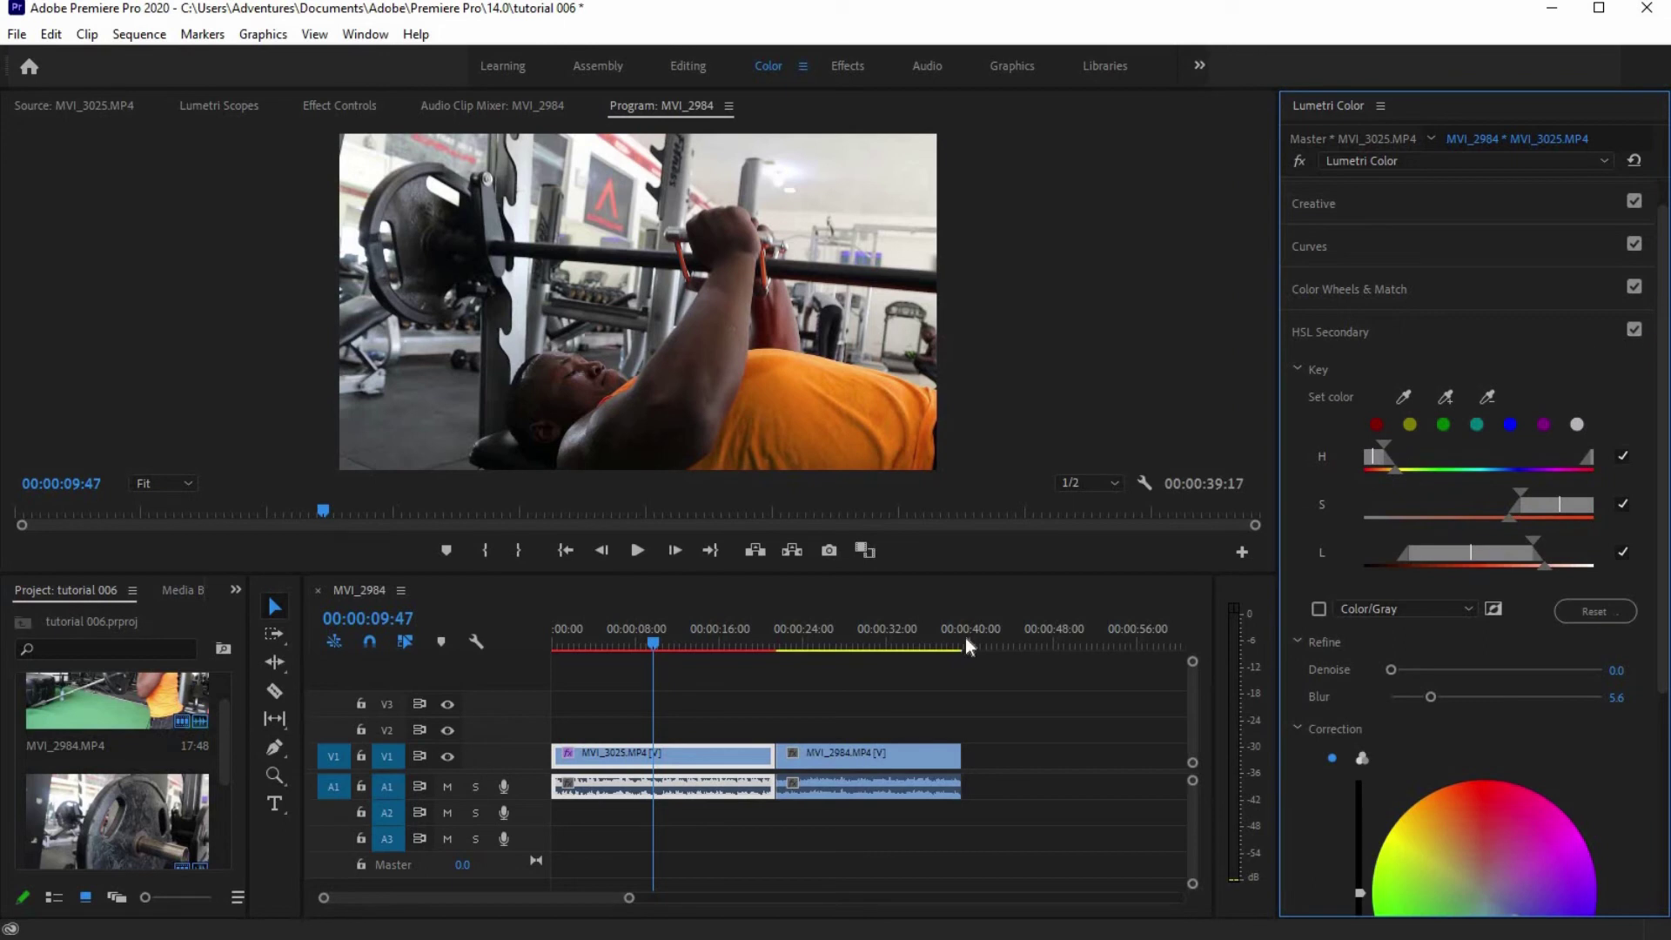
# Step: Copy MVI_3025's attributes, paste its Lumetri Color onto MVI_2984, and move the playhead into MVI_2984
pyautogui.rightClick(688, 757)
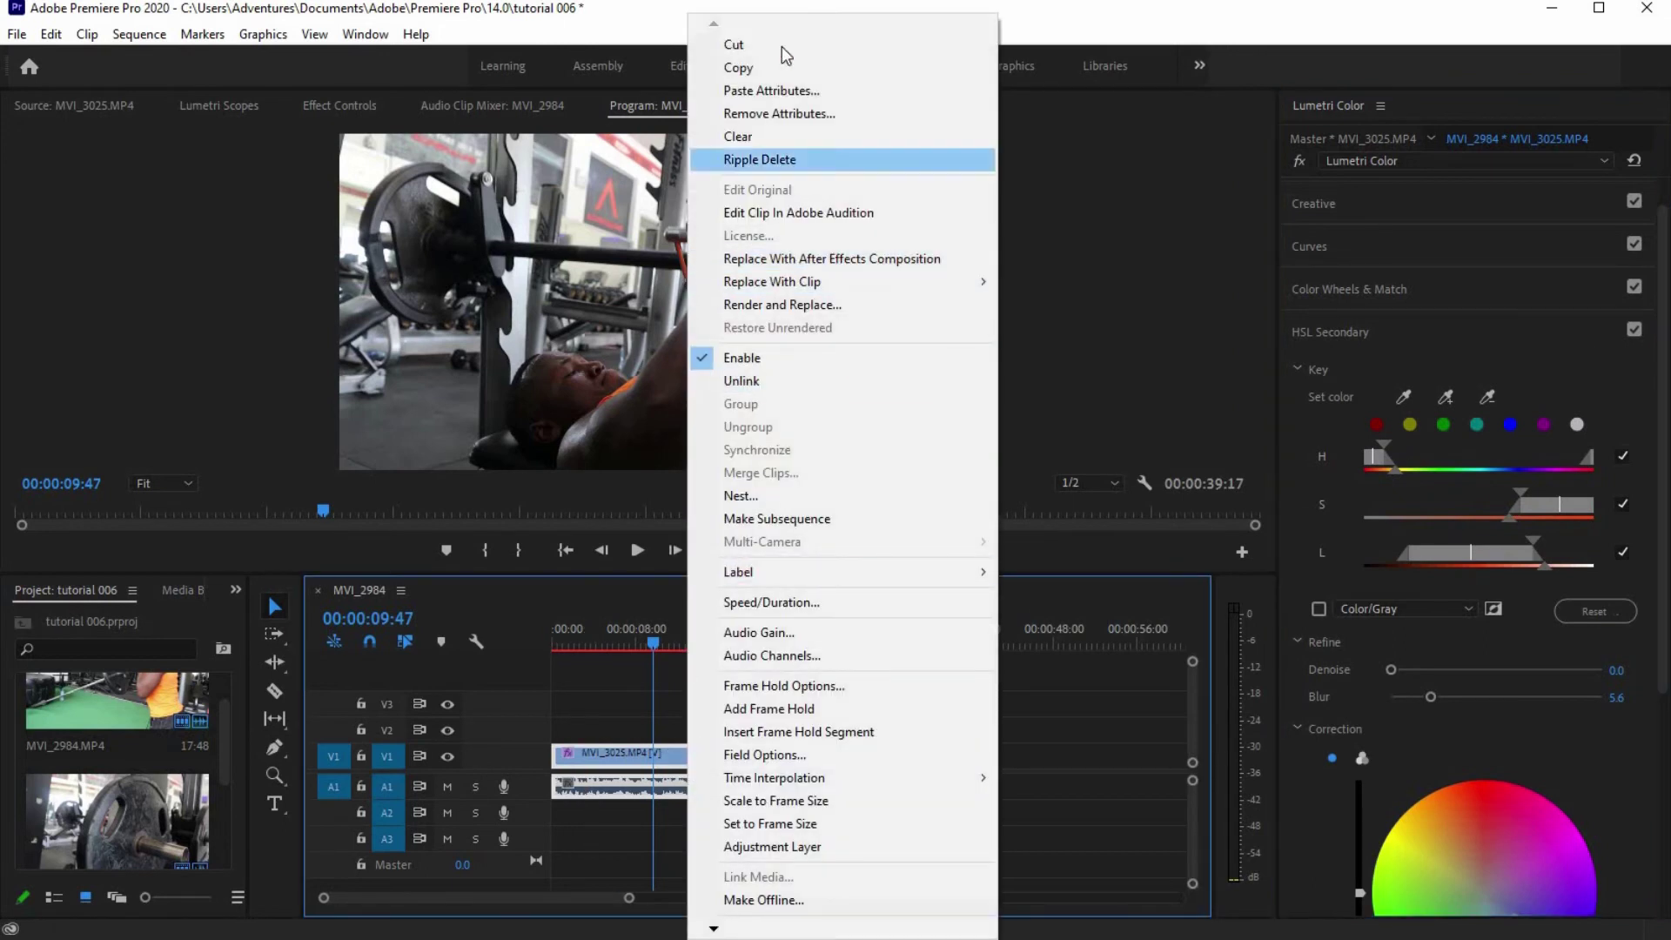
pyautogui.click(740, 68)
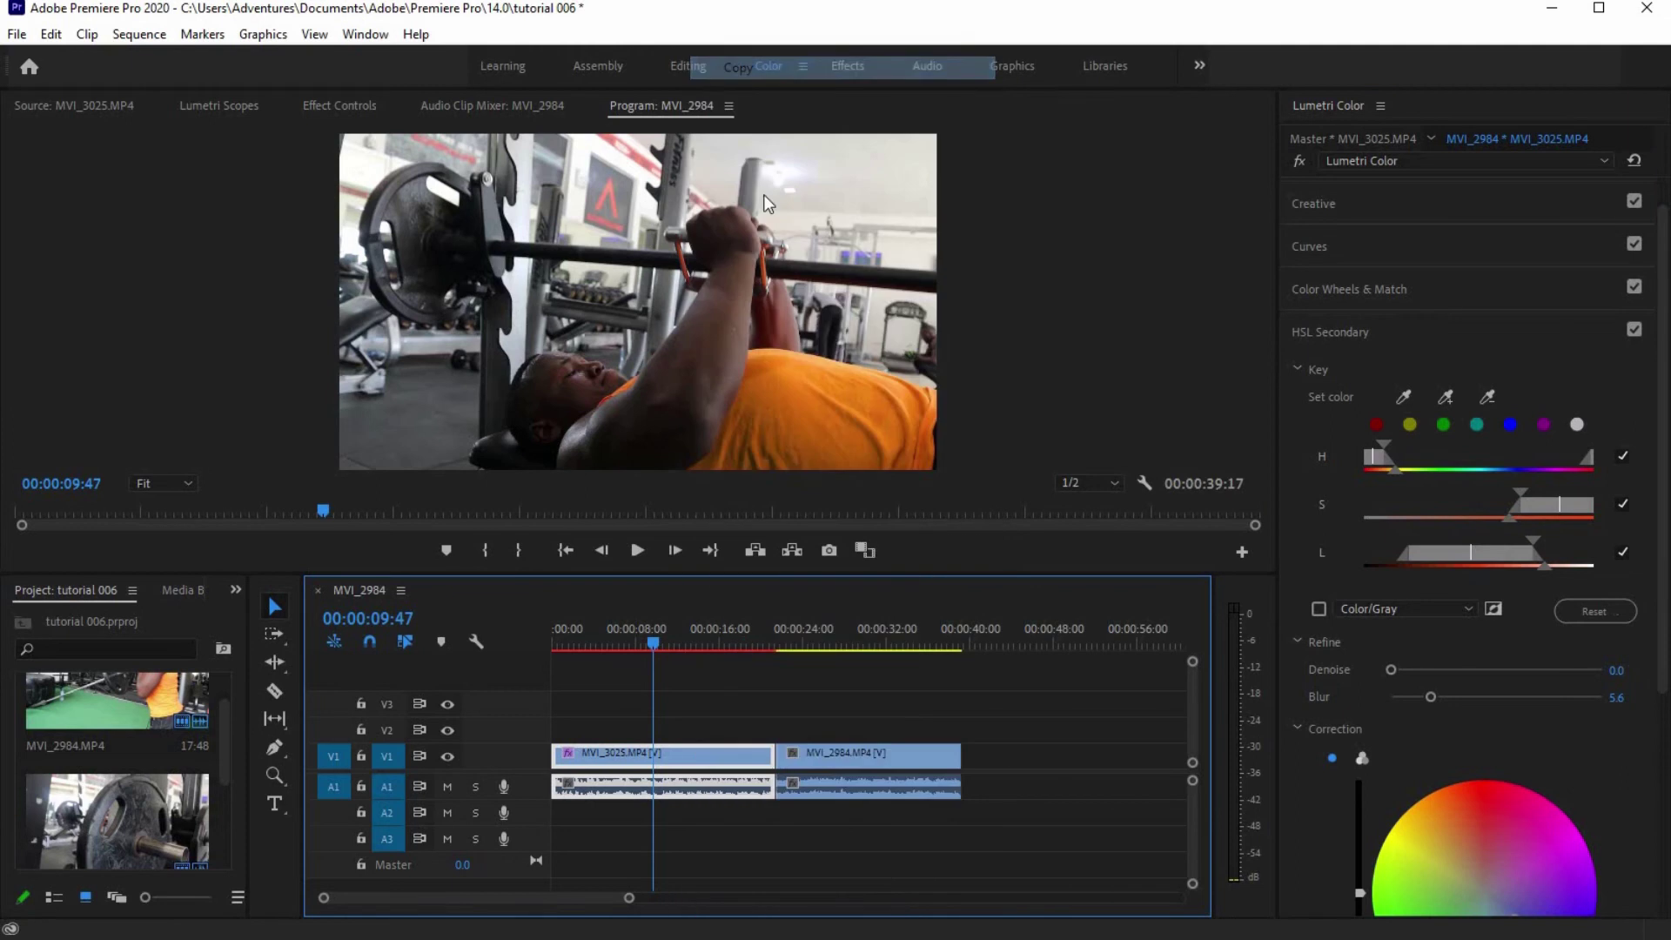
pyautogui.click(904, 754)
pyautogui.rightClick(904, 754)
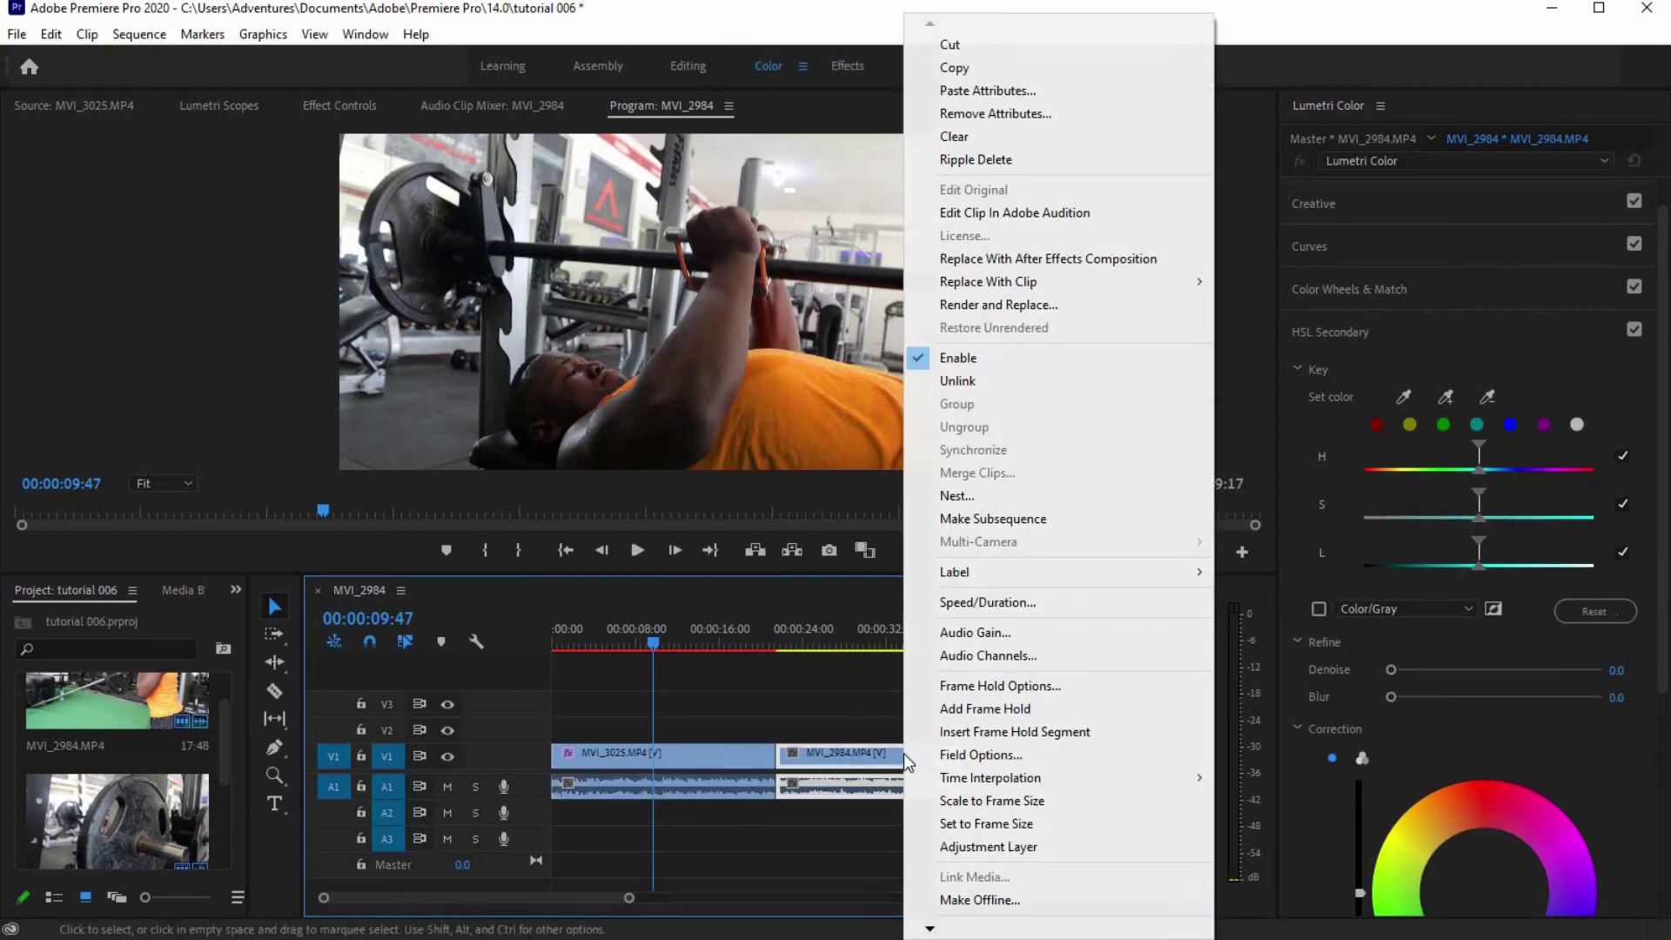
pyautogui.click(998, 92)
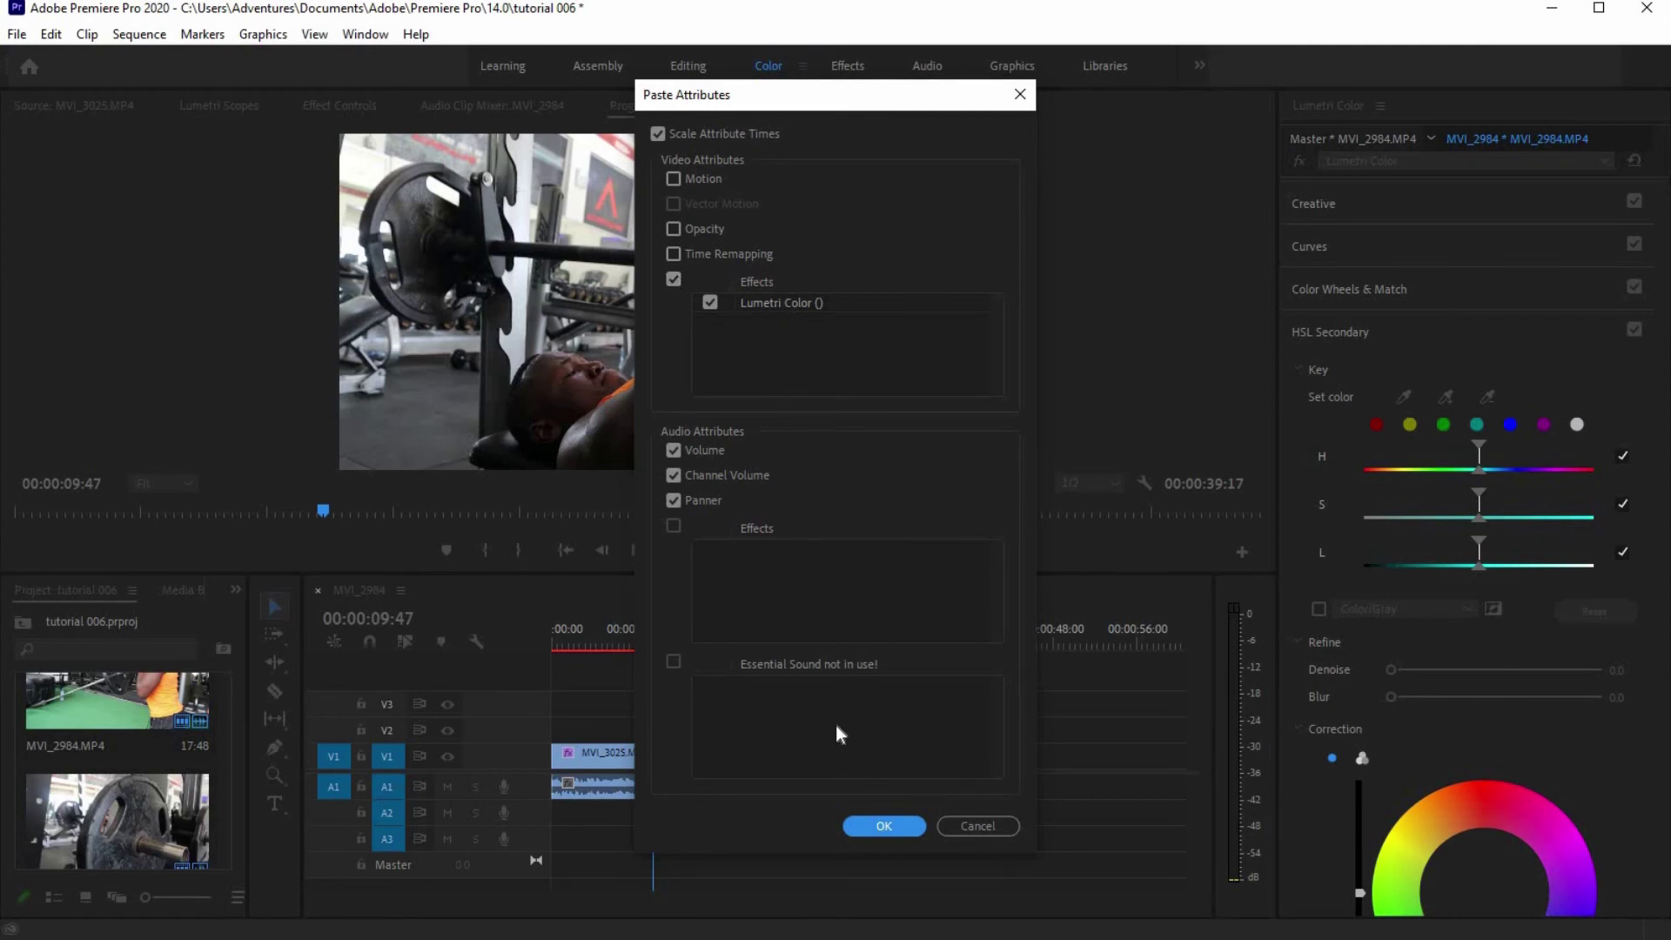
pyautogui.click(869, 821)
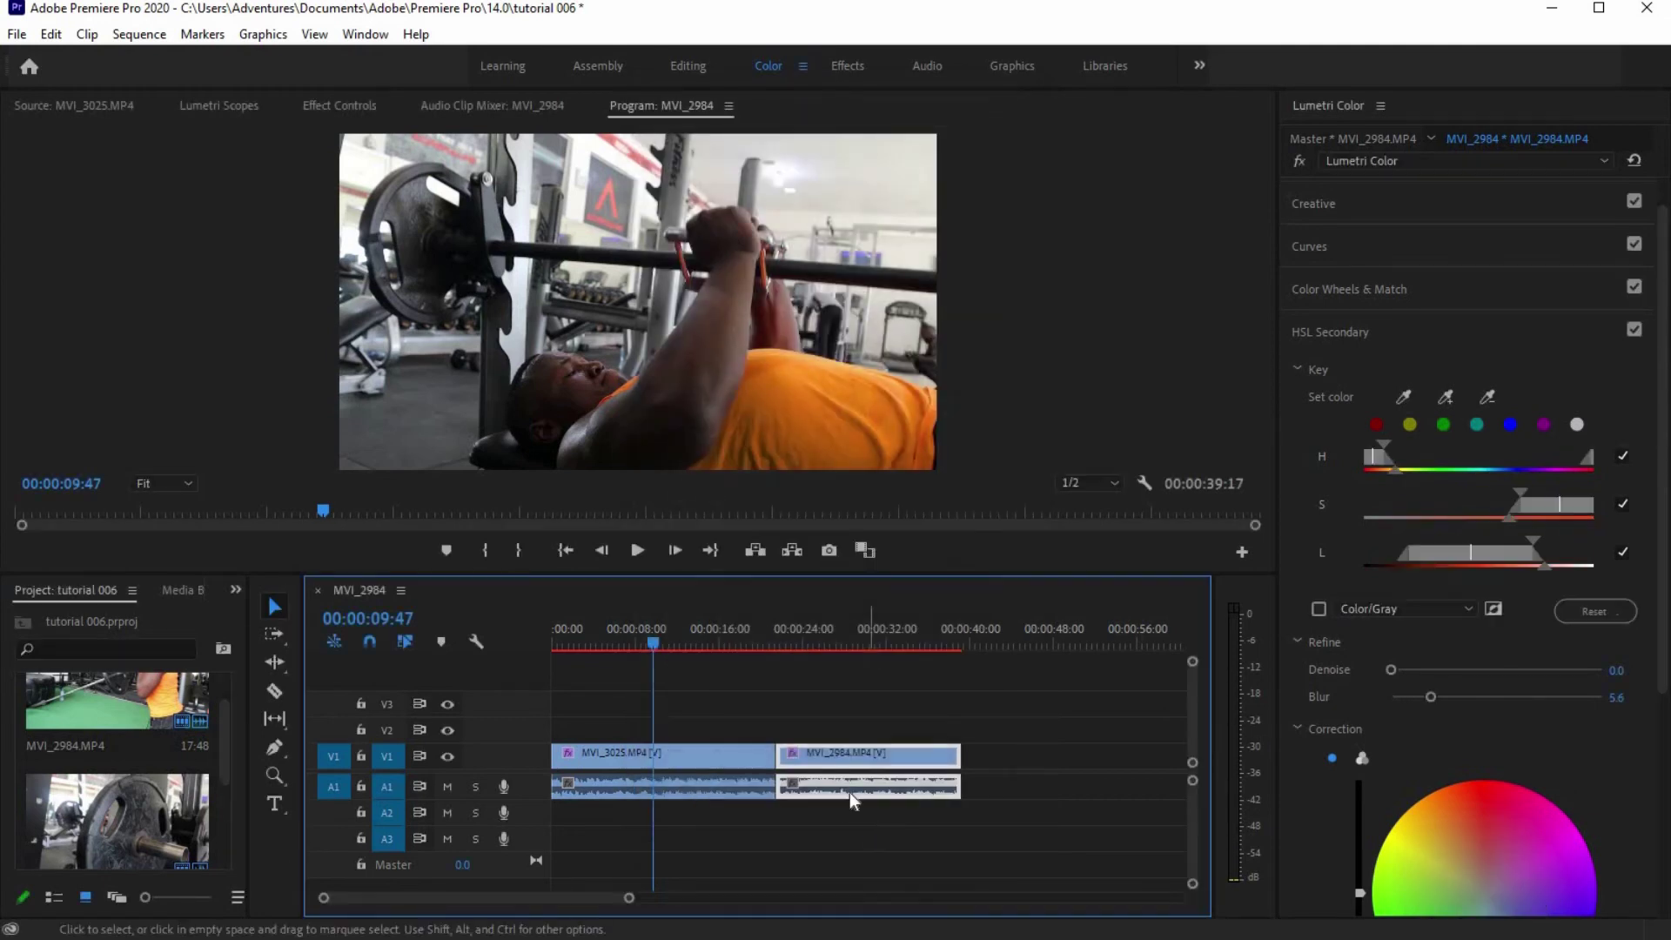
pyautogui.moveTo(796, 640)
pyautogui.mouseDown()
pyautogui.moveTo(837, 644)
pyautogui.moveTo(759, 656)
pyautogui.moveTo(812, 665)
pyautogui.mouseUp()
# Step: Play MVI_2984, then load AdobePremierepreset - cinematic.cube as its Input LUT and preview later frames
pyautogui.press('space')
pyautogui.press('space')
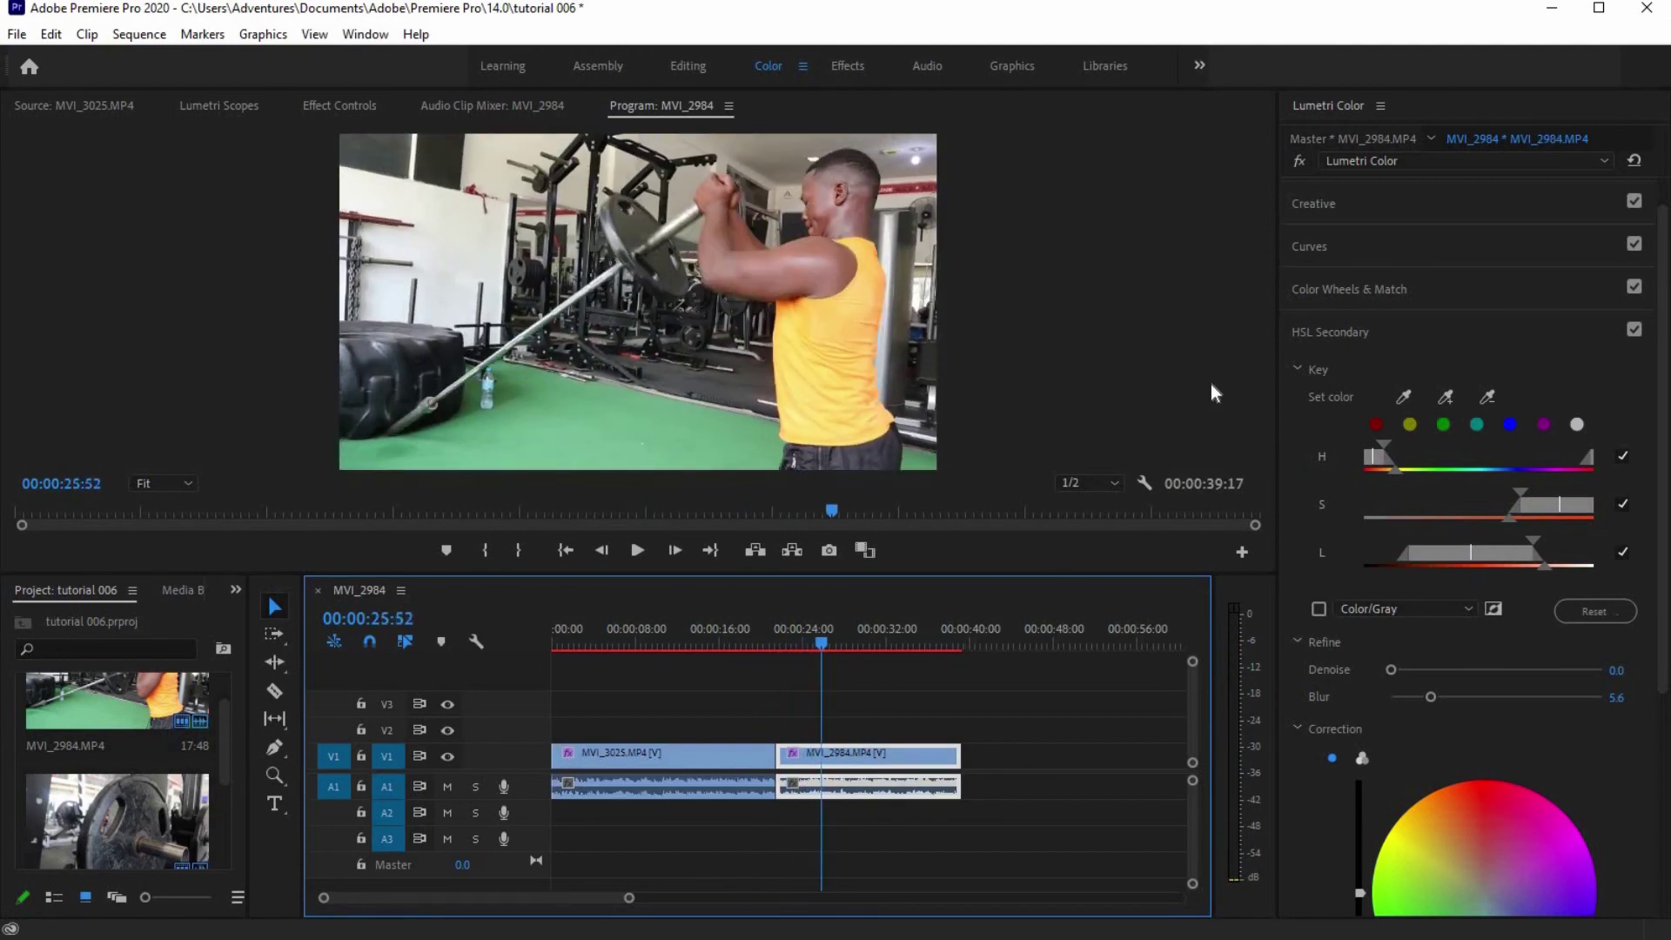
pyautogui.click(1445, 332)
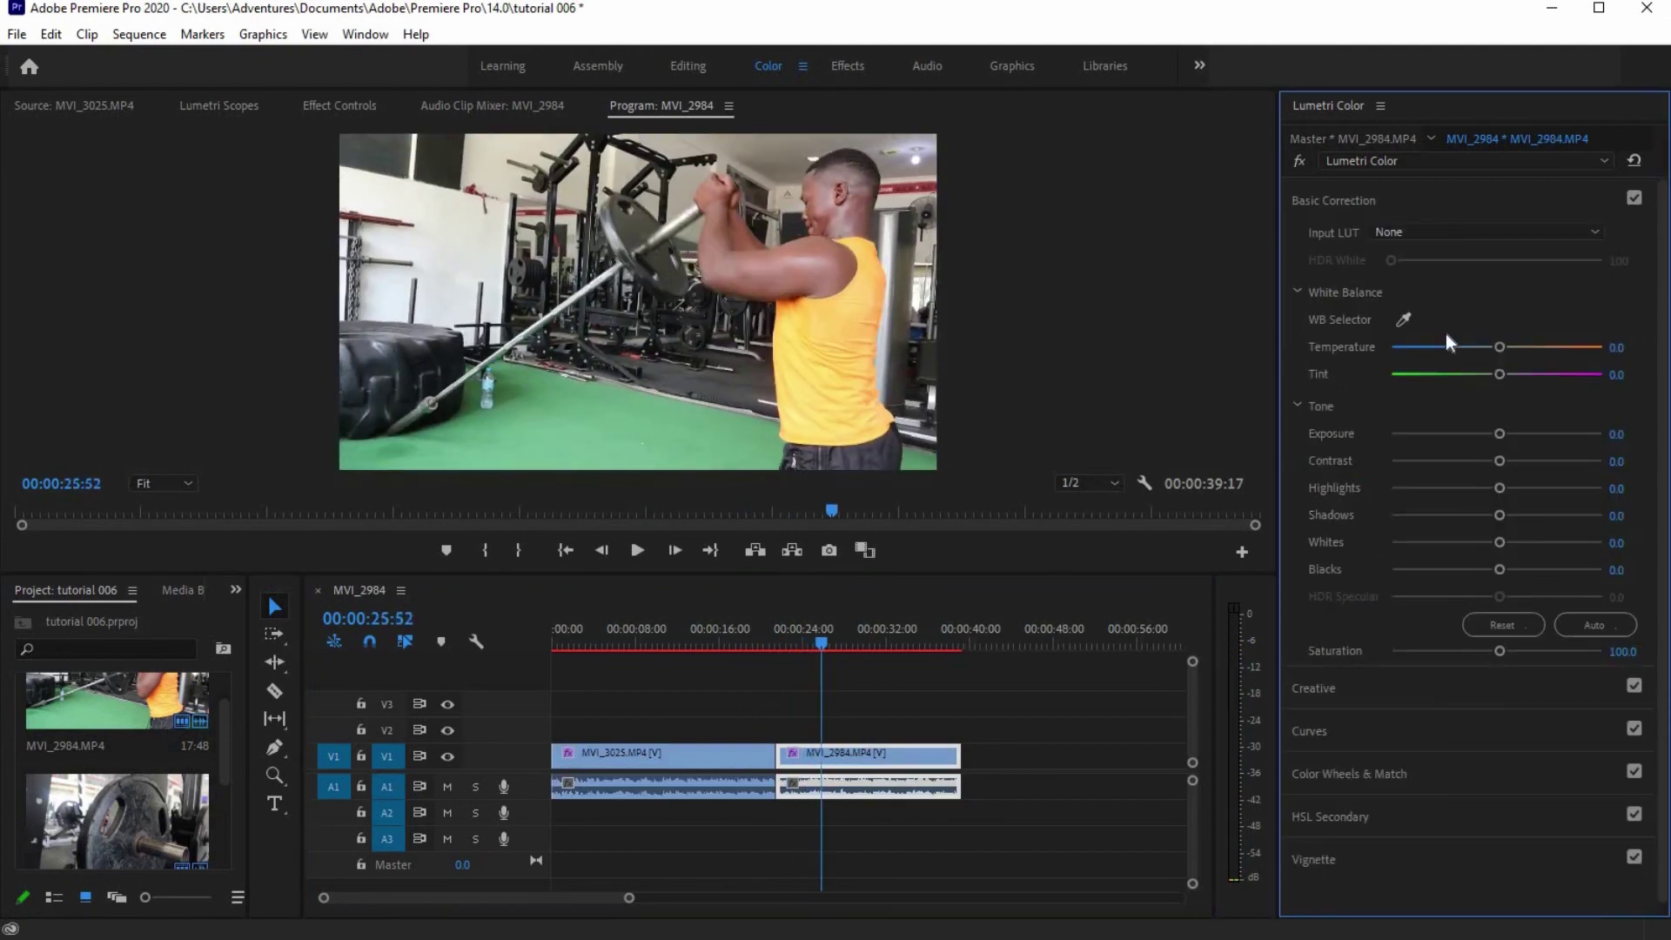
pyautogui.click(1518, 229)
pyautogui.click(1476, 291)
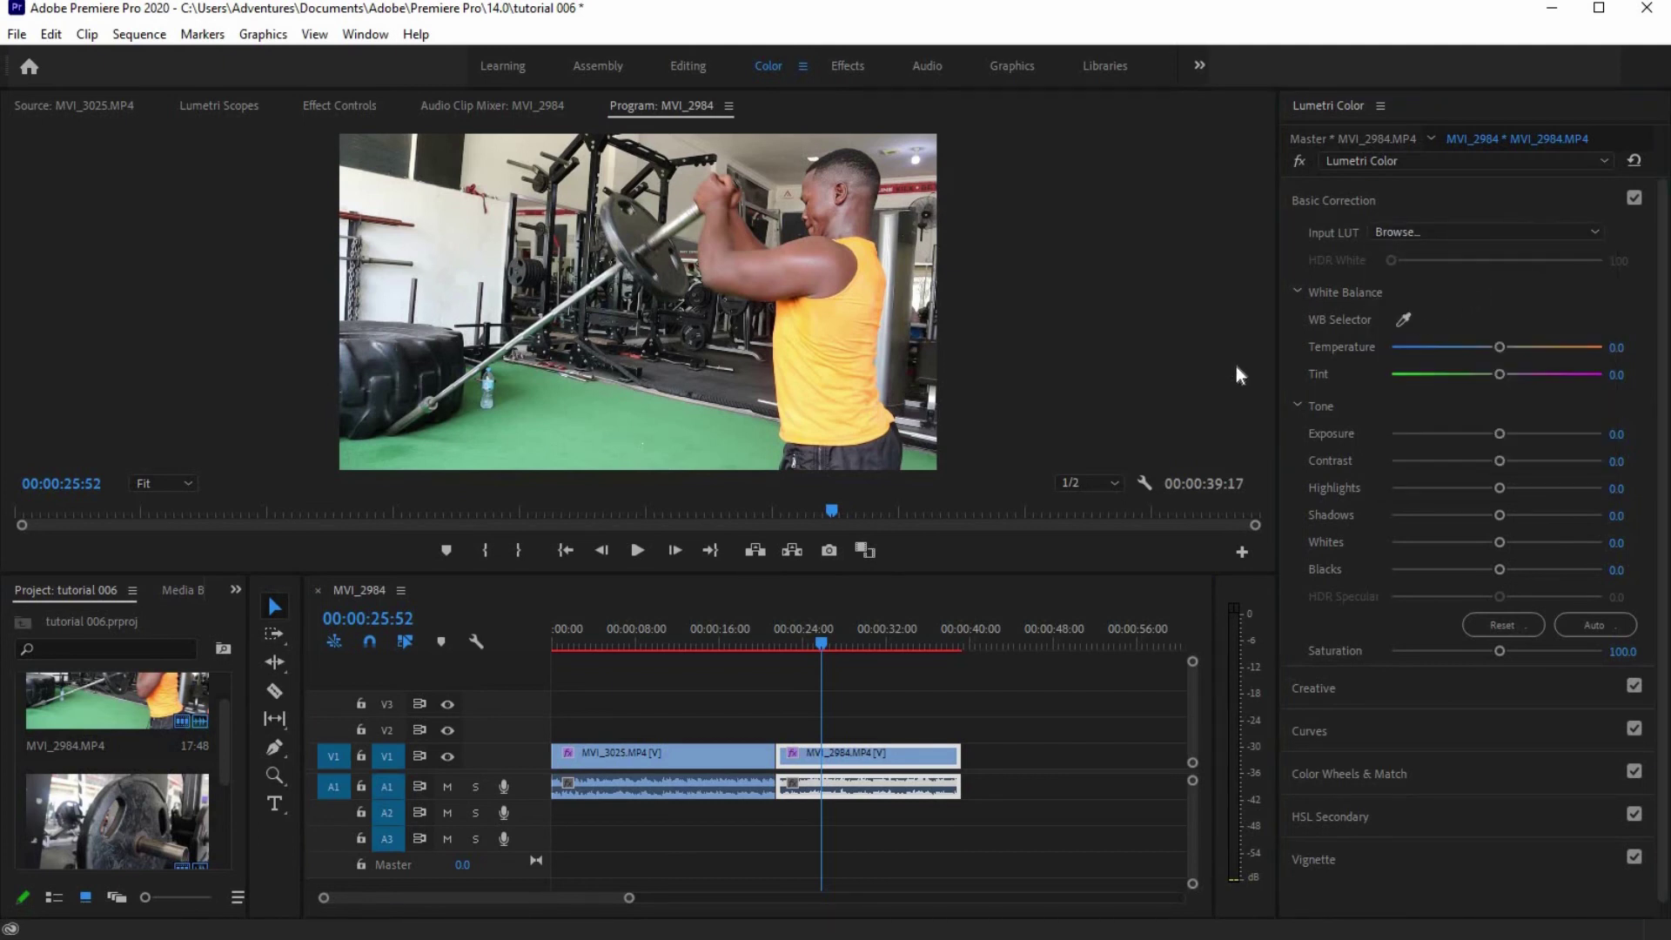
pyautogui.click(401, 230)
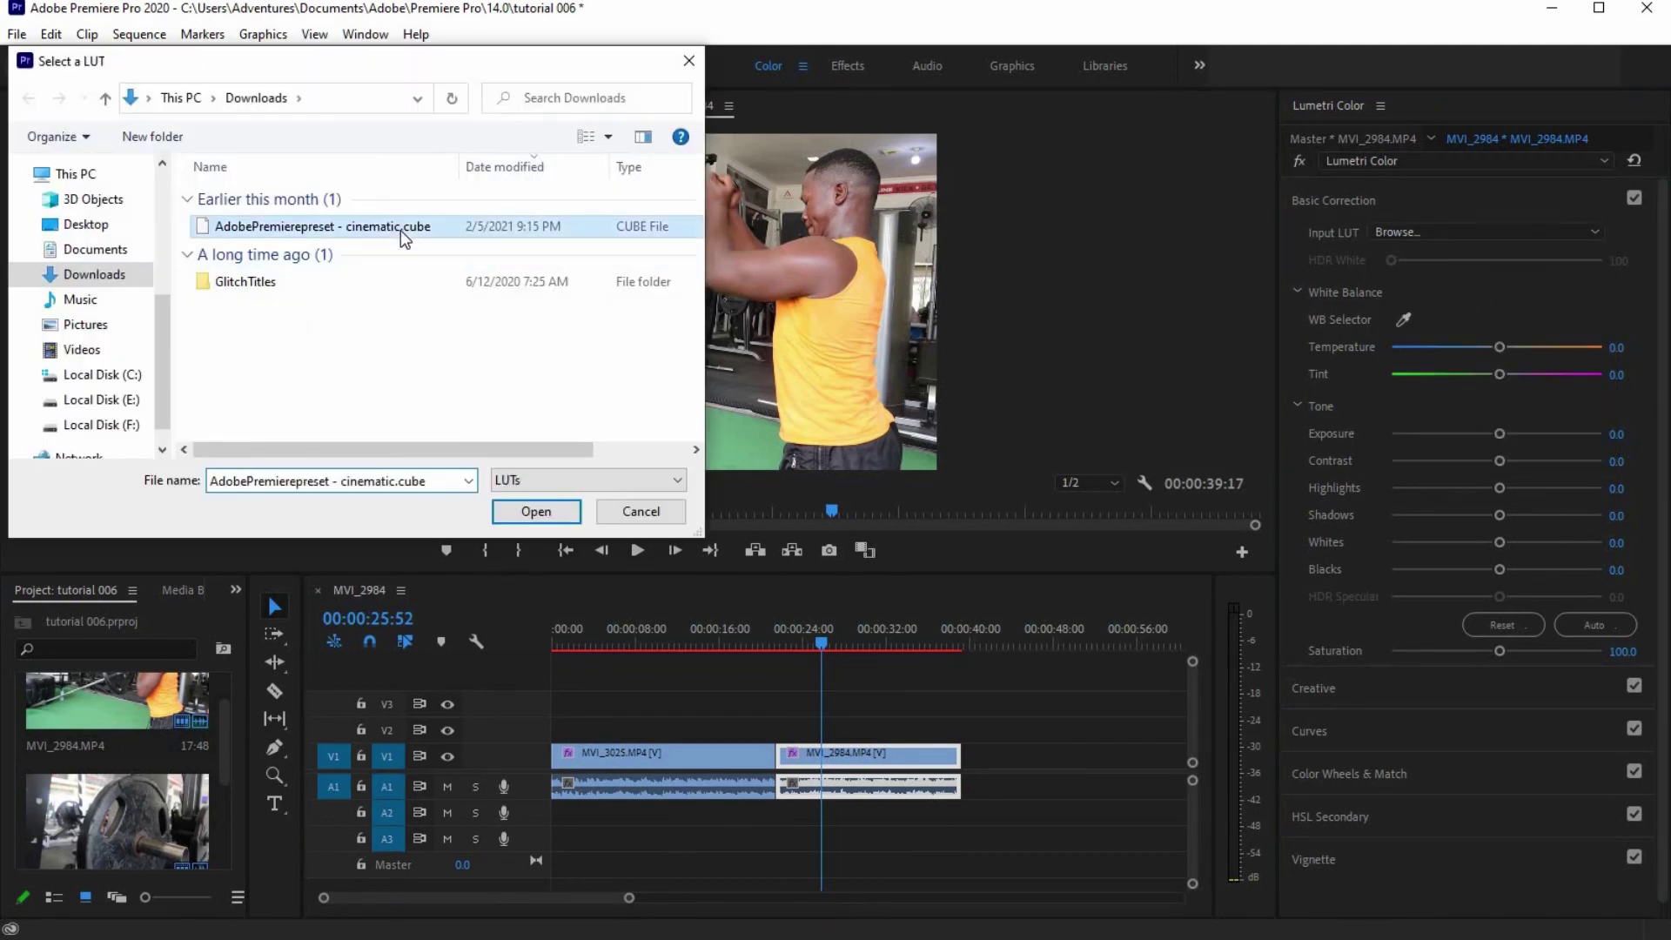
pyautogui.click(534, 511)
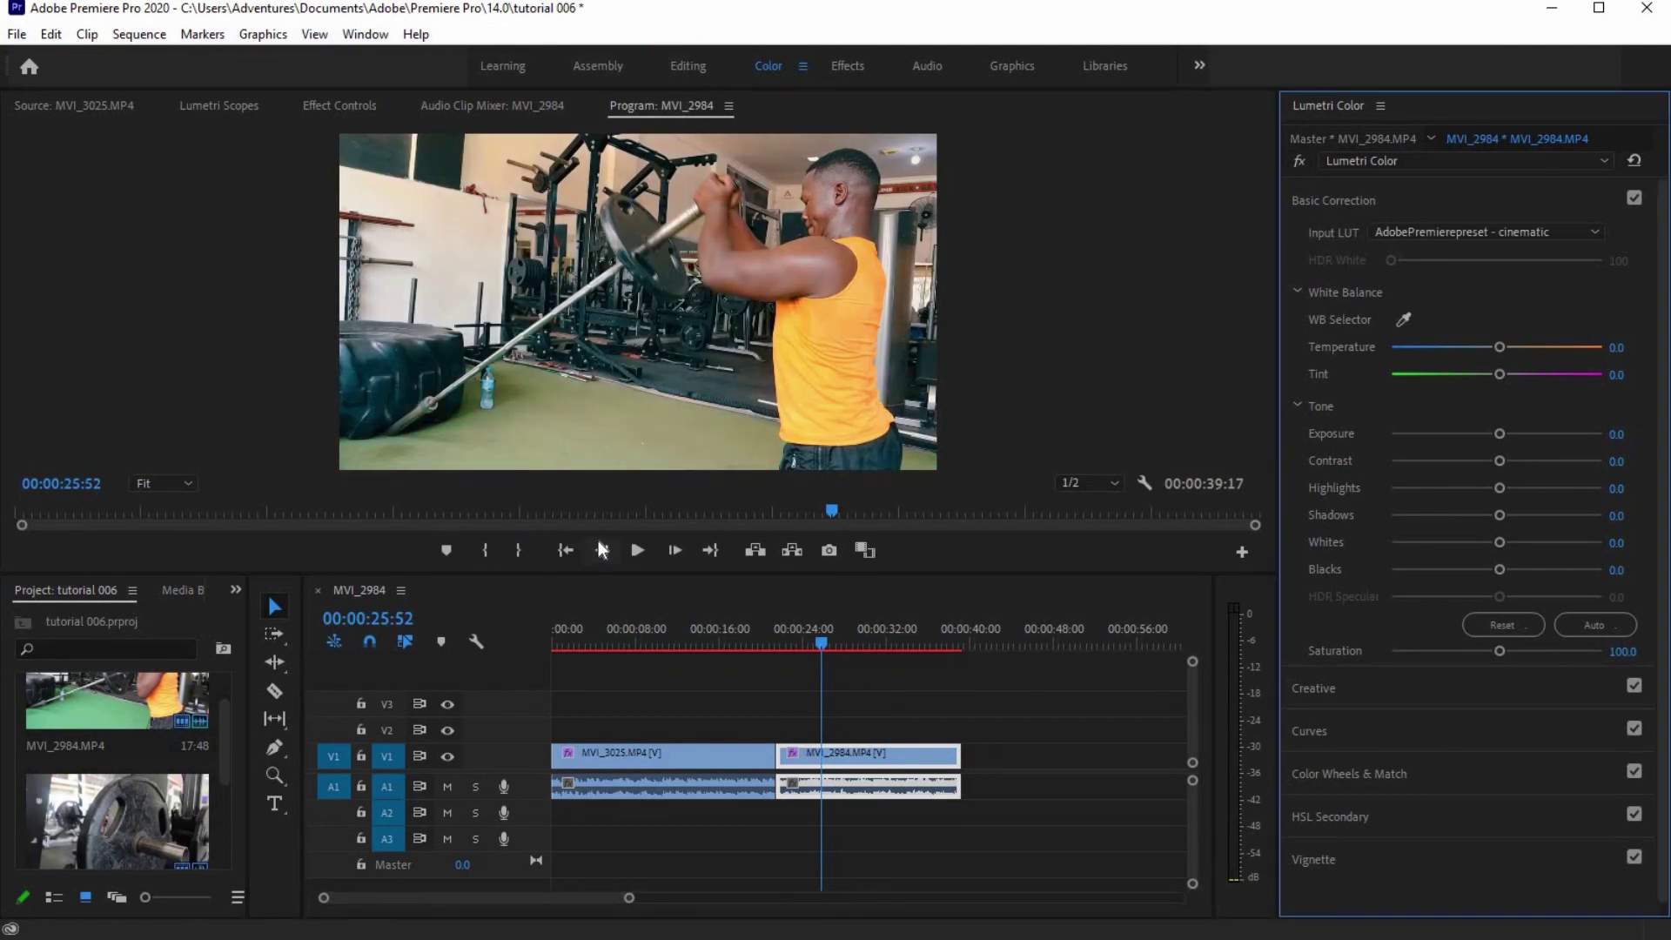
pyautogui.moveTo(799, 644); pyautogui.dragTo(728, 646)
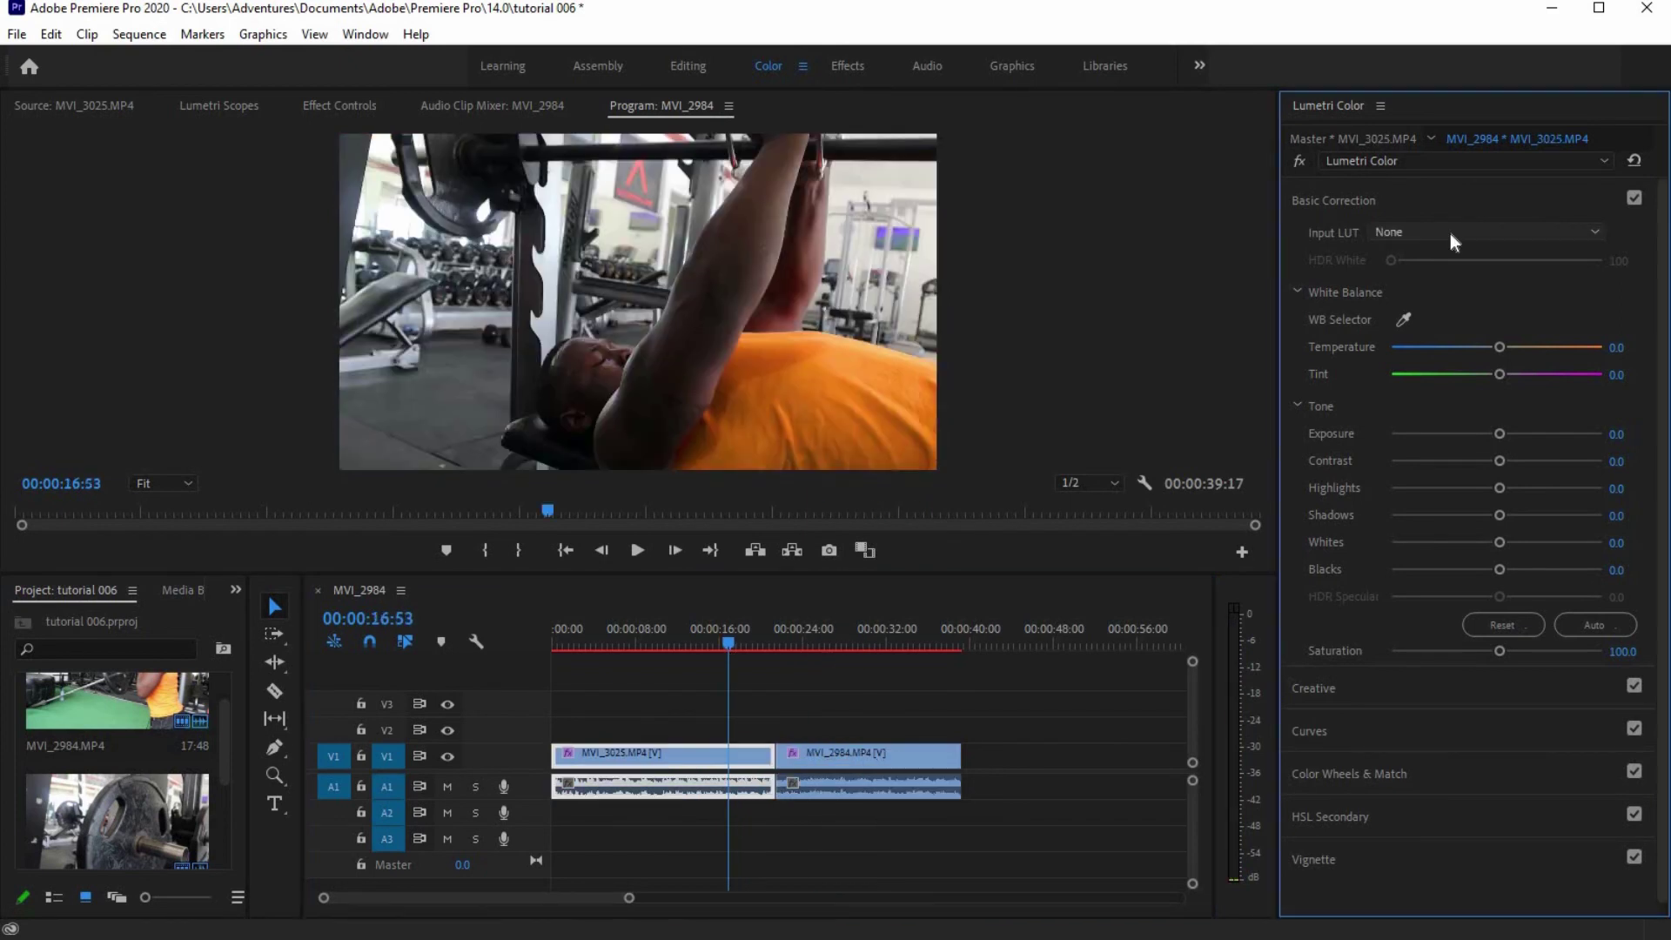
# Step: Load the cinematic .cube LUT onto MVI_3025 and play the sequence from the start
pyautogui.click(1454, 233)
pyautogui.click(1435, 293)
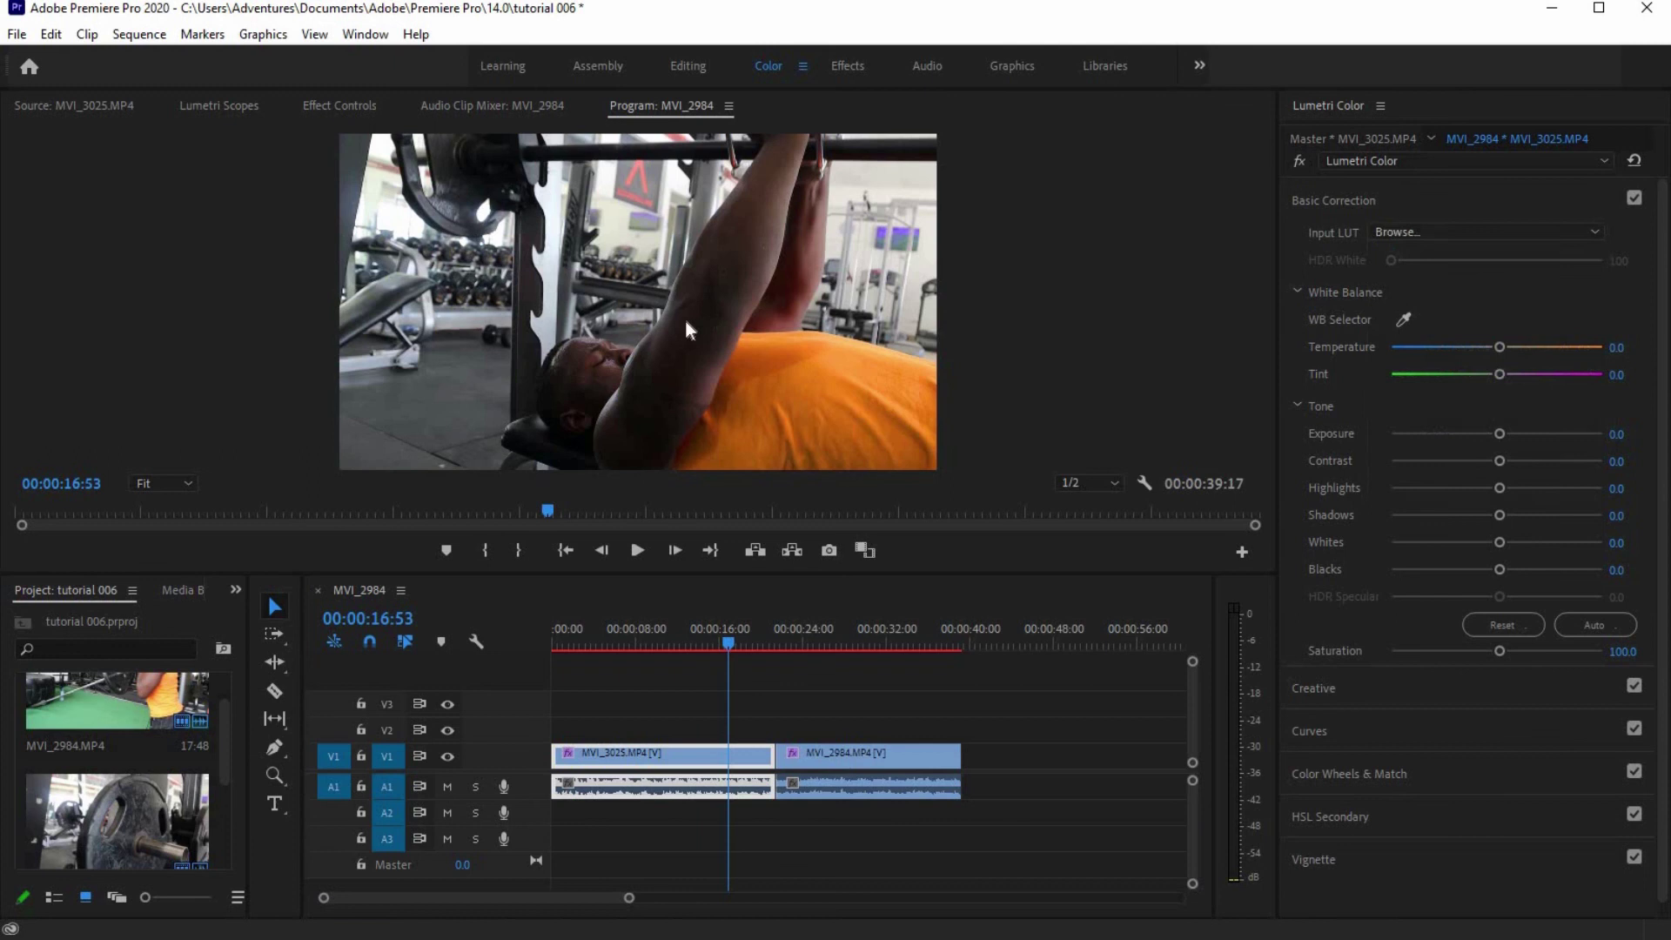
pyautogui.doubleClick(250, 229)
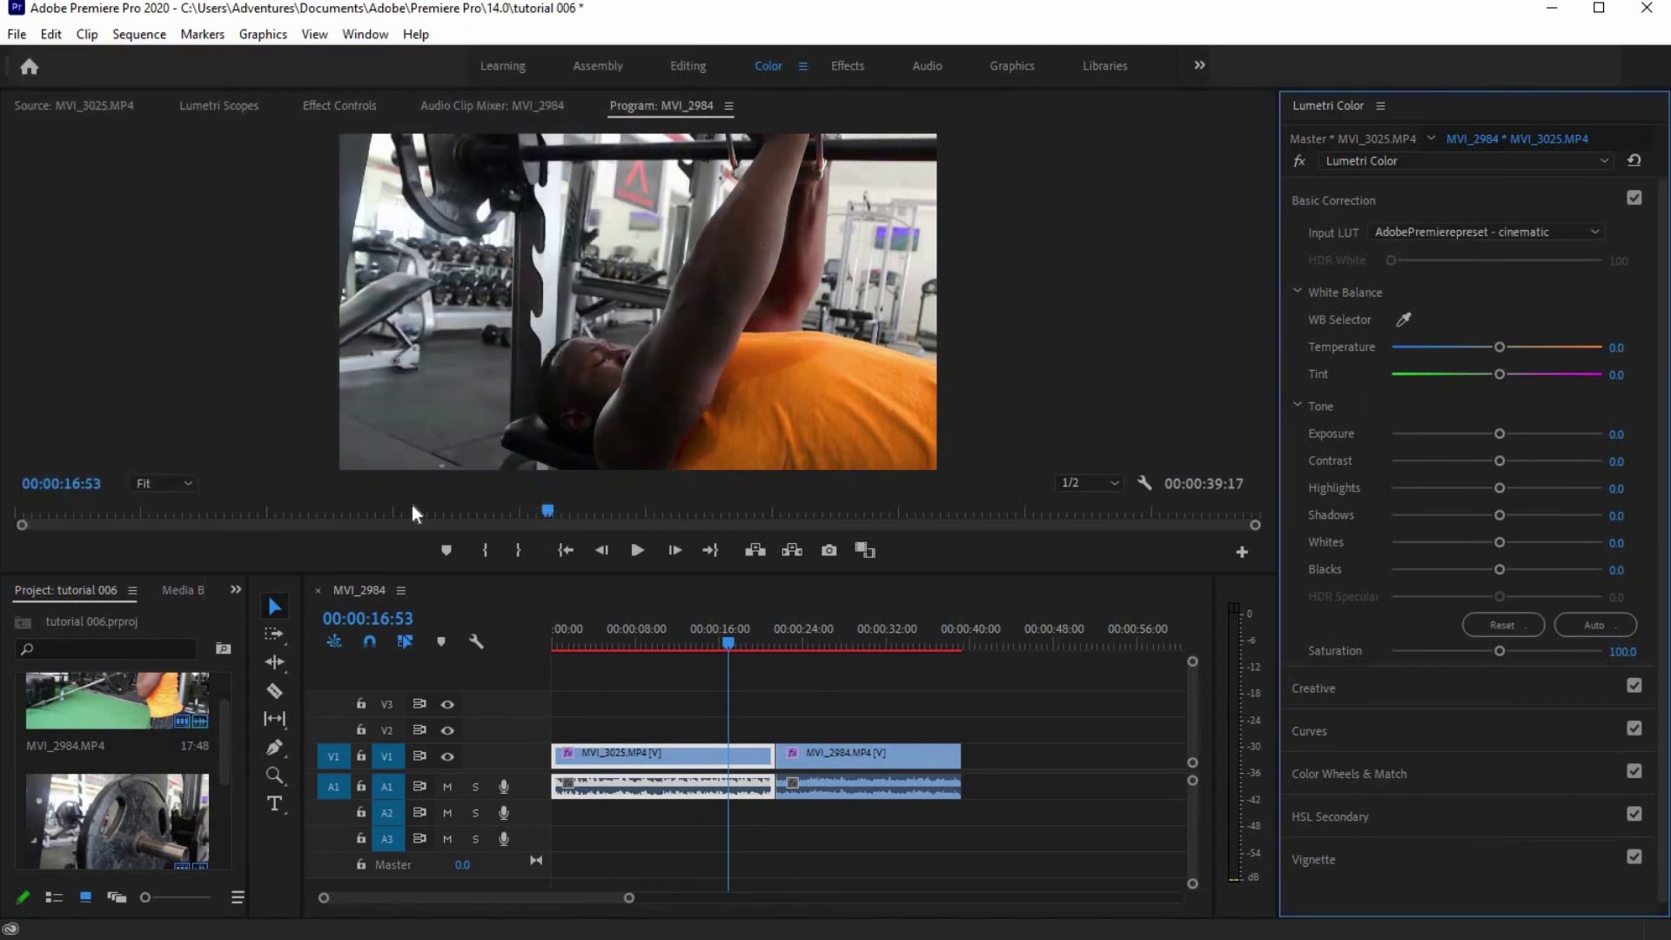
pyautogui.moveTo(707, 634); pyautogui.dragTo(566, 648)
pyautogui.press('space')
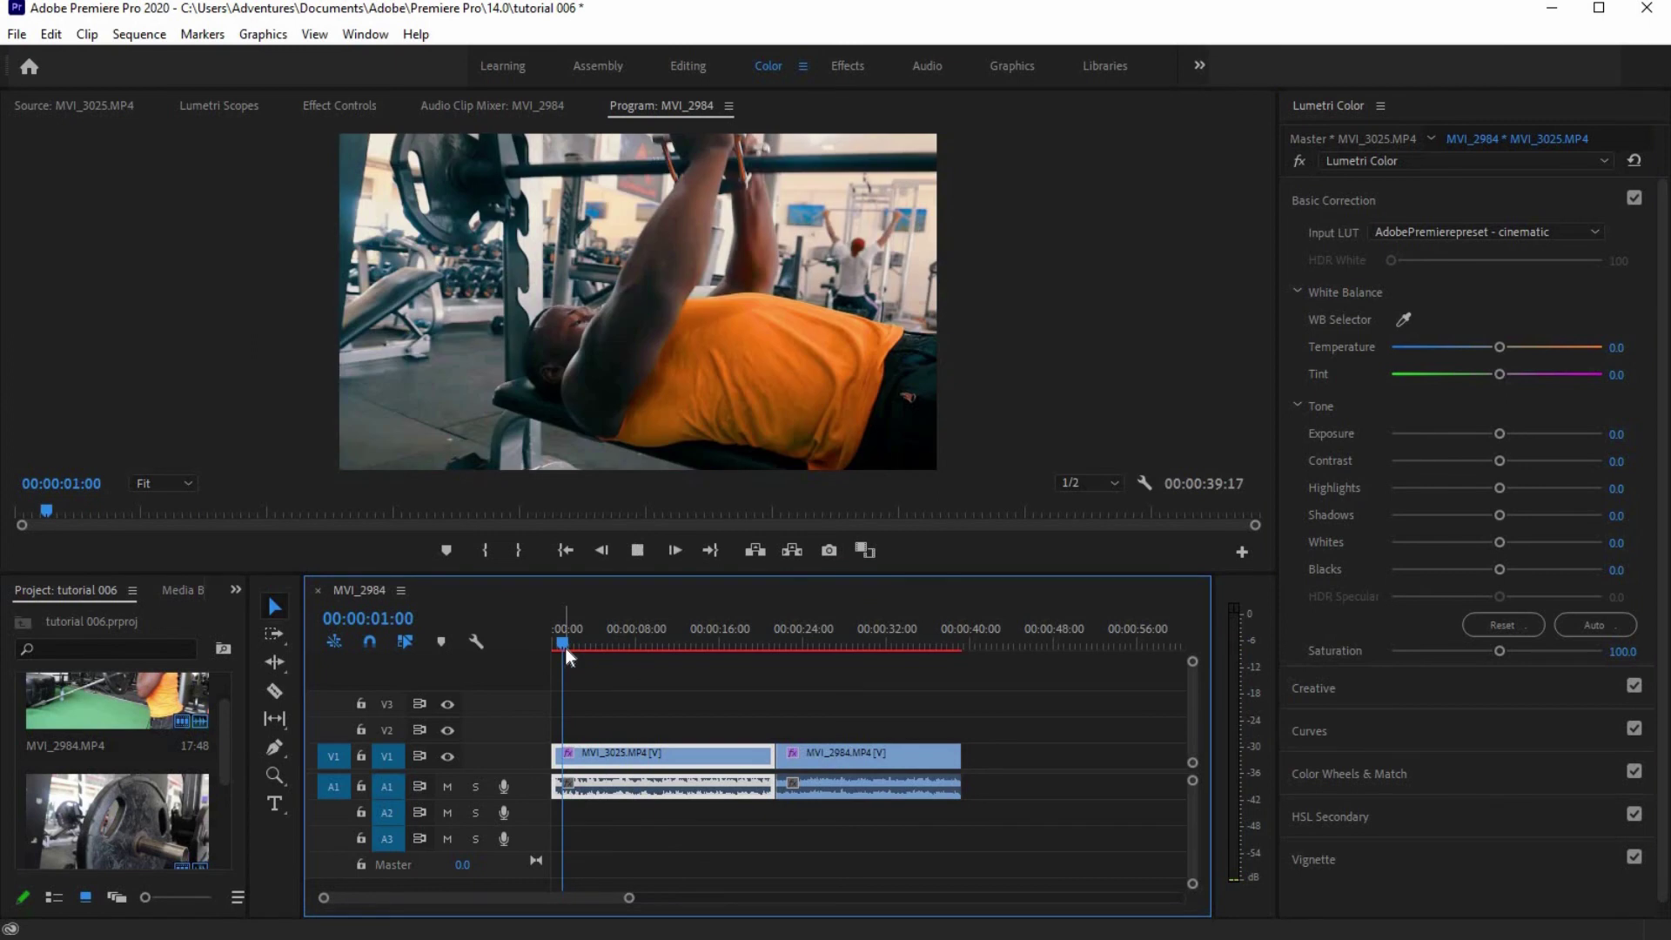